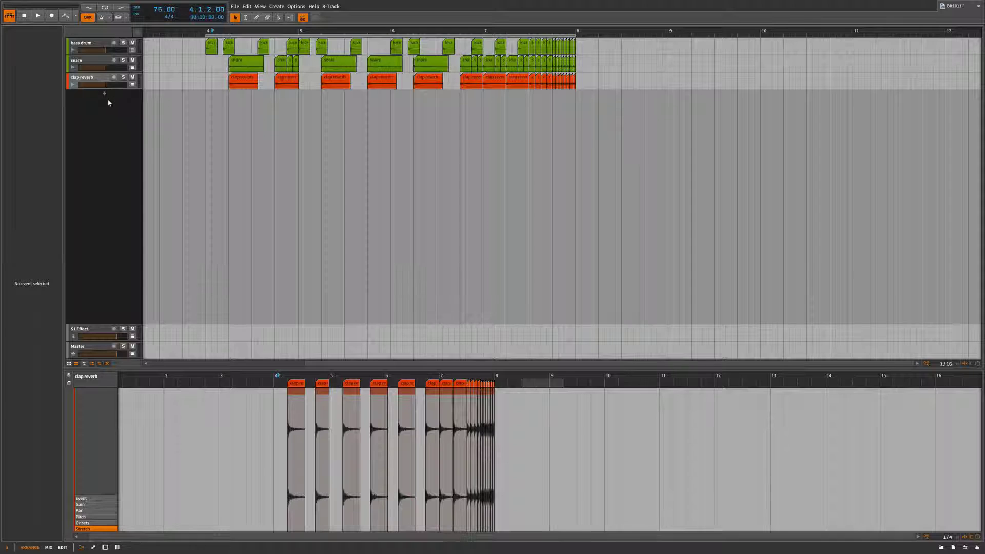
# Add an instrument track with Bitwig's E-Hat drum device and set its FM Hit point to about 1.16 kHz and 48%
pyautogui.doubleClick(369, 125)
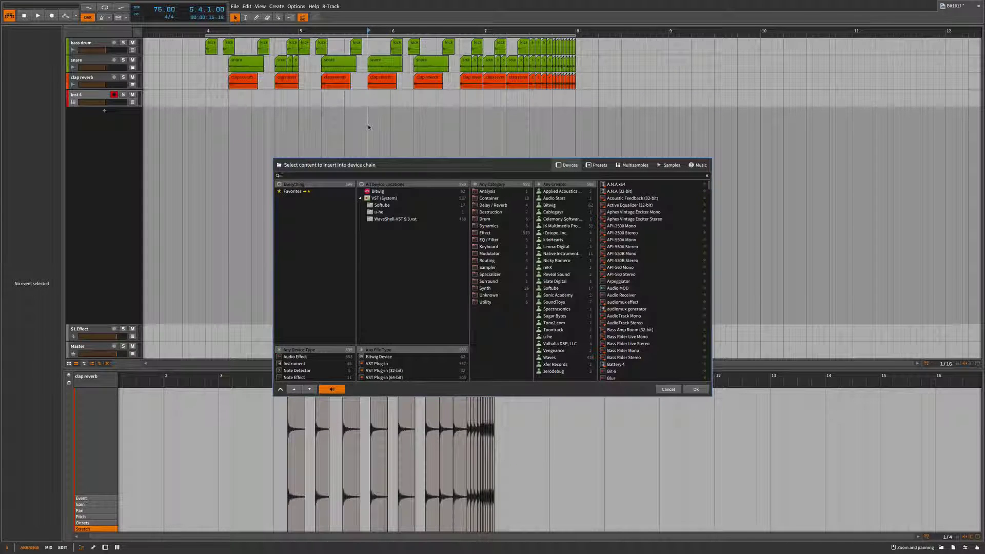
pyautogui.moveTo(450, 169); pyautogui.dragTo(400, 133)
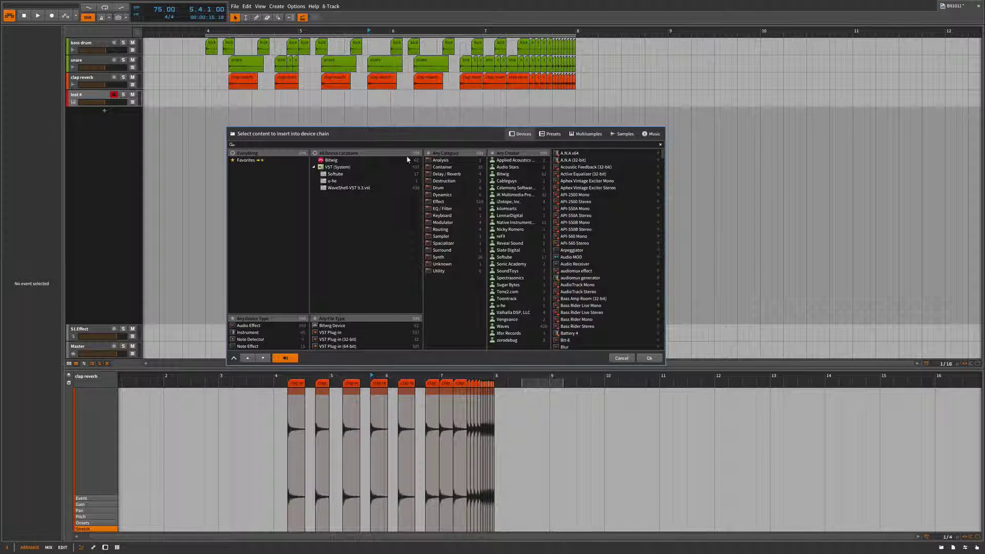
pyautogui.click(346, 161)
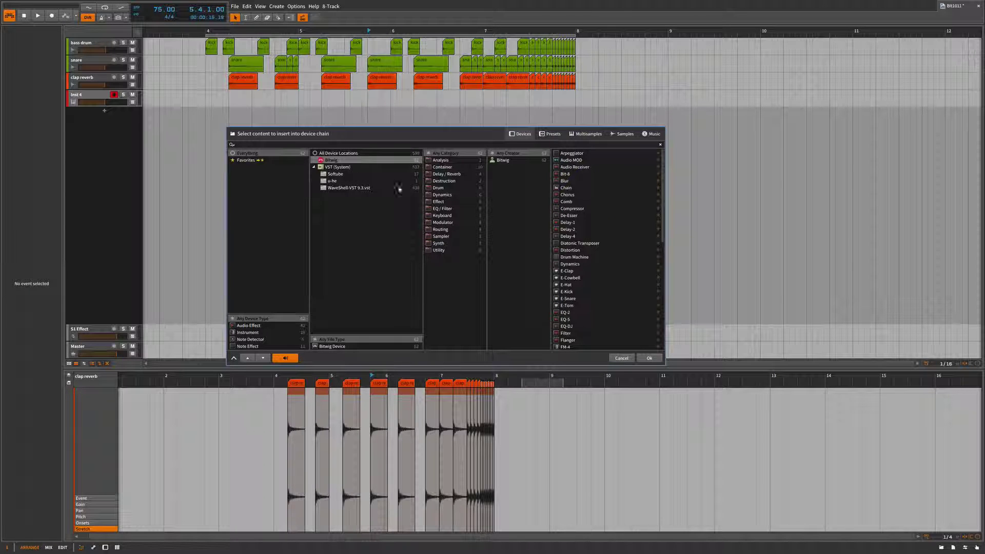
pyautogui.click(447, 189)
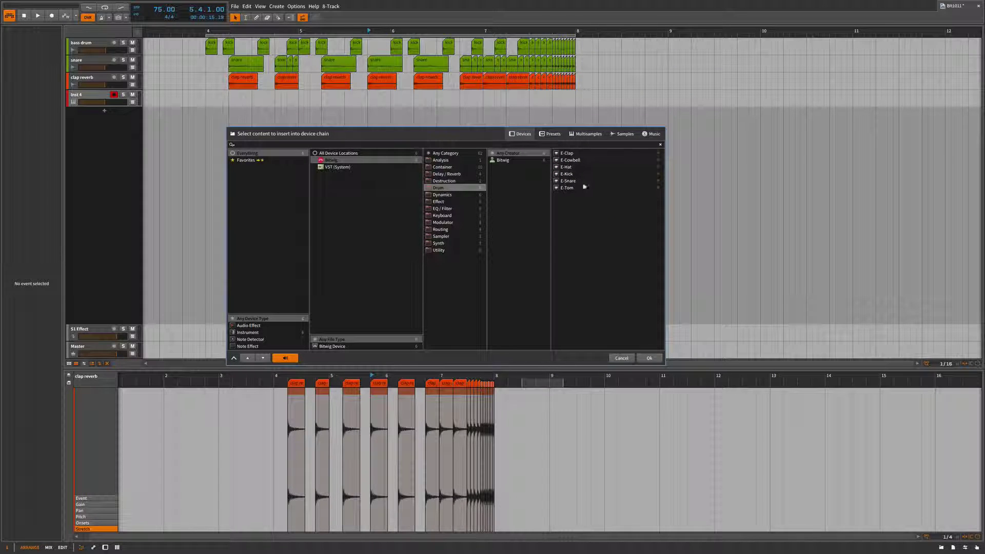
pyautogui.click(565, 168)
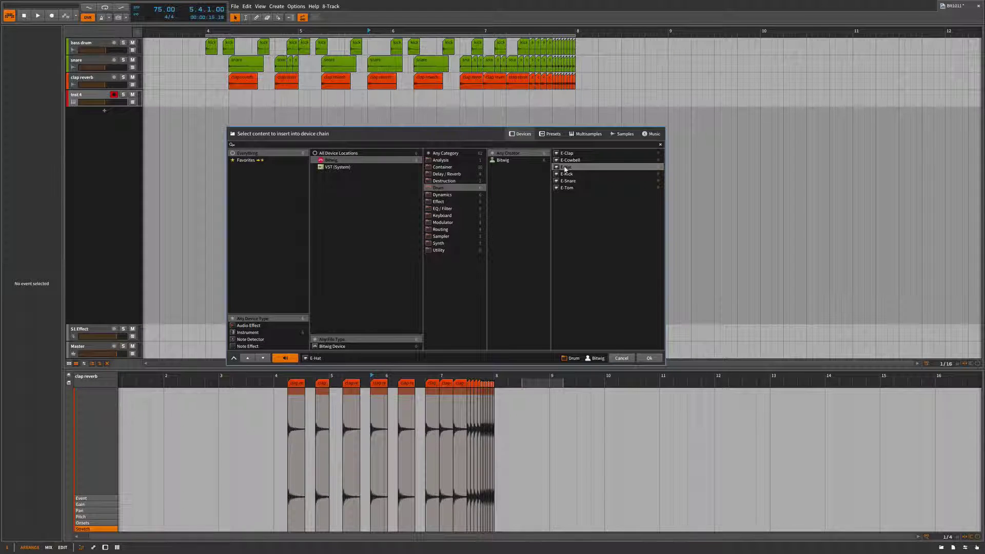
pyautogui.click(649, 358)
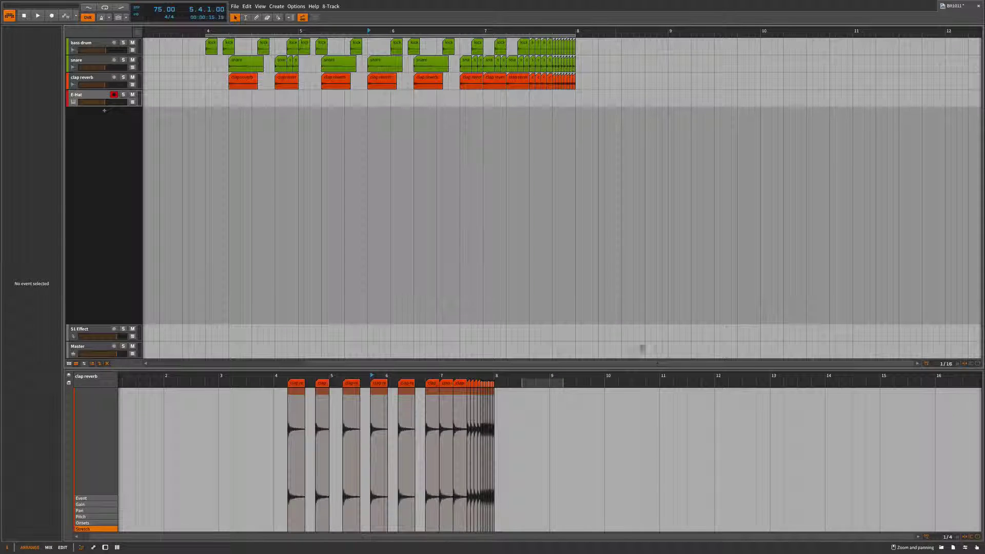
pyautogui.doubleClick(93, 96)
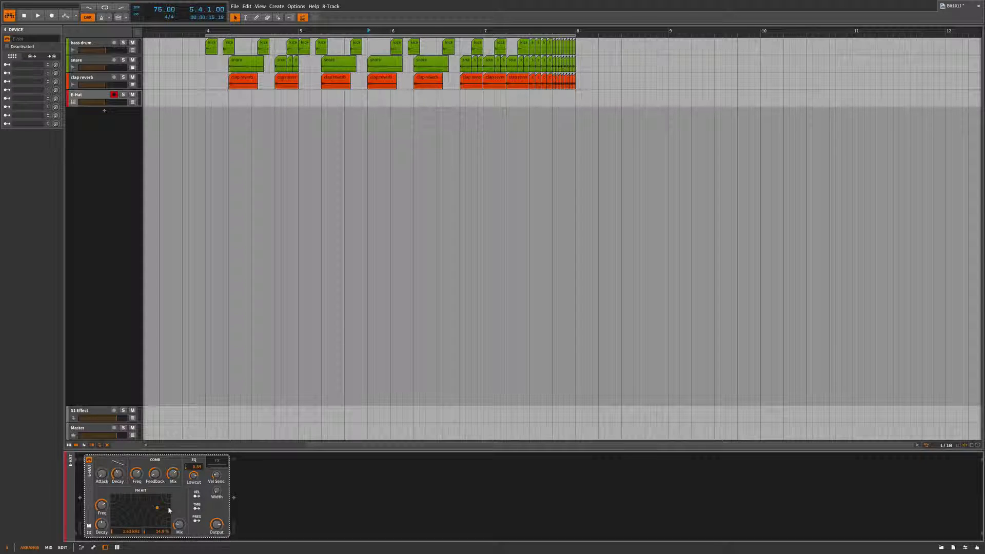
pyautogui.moveTo(157, 508); pyautogui.dragTo(154, 499)
# Set the record quantization to 1/16 with note lengths quantized
pyautogui.click(76, 17)
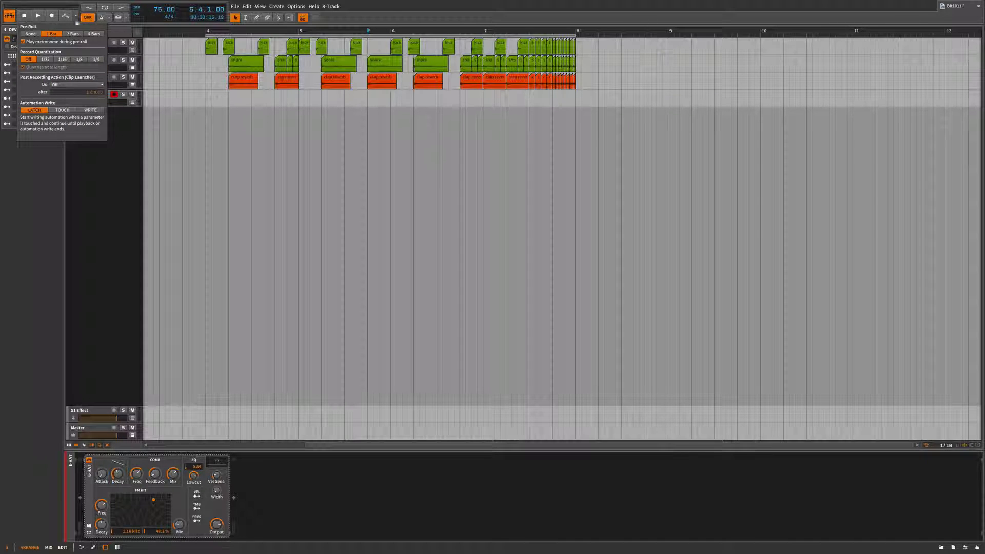
pyautogui.click(62, 62)
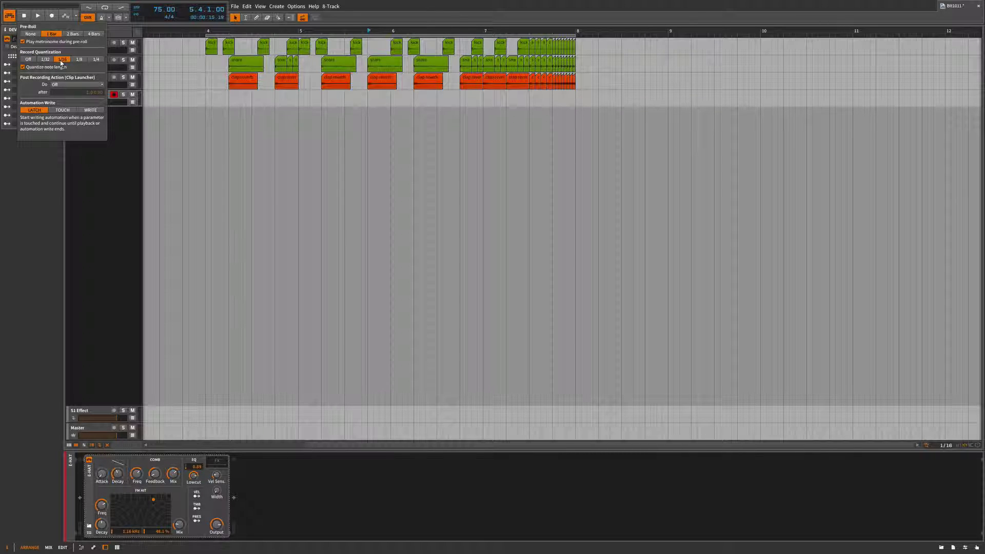
pyautogui.click(127, 124)
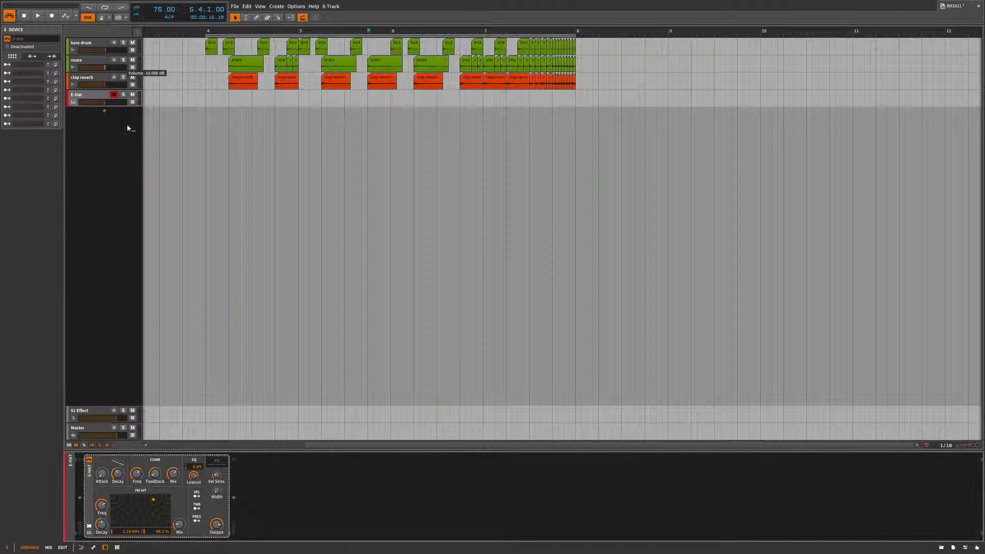
# Record a hi-hat take on the E-Hat track from bar 4 to just past bar 6
pyautogui.click(51, 16)
pyautogui.click(203, 96)
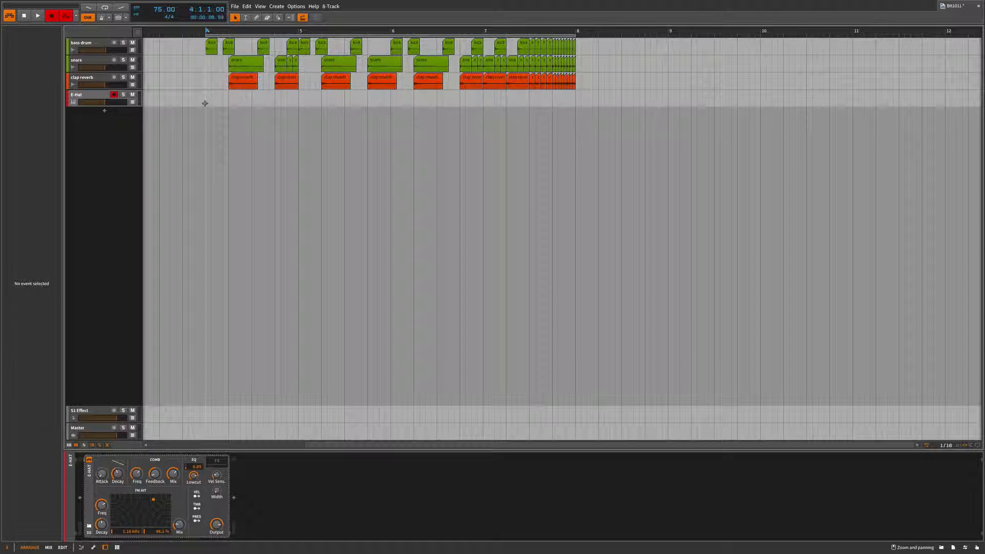
pyautogui.press('space')
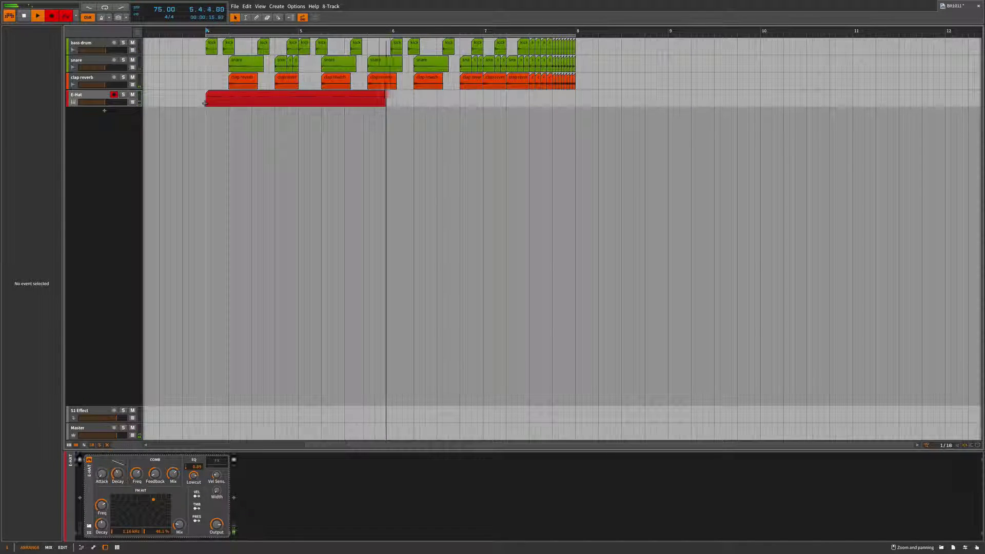
pyautogui.press('space')
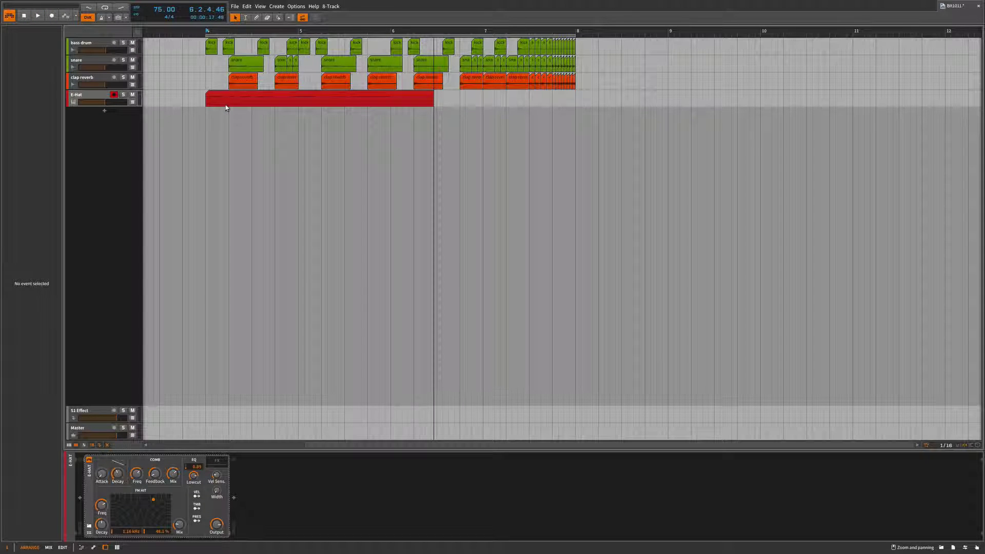
# Open the recorded E-Hat clip in the note editor and play the arrangement back from bar 4
pyautogui.doubleClick(226, 107)
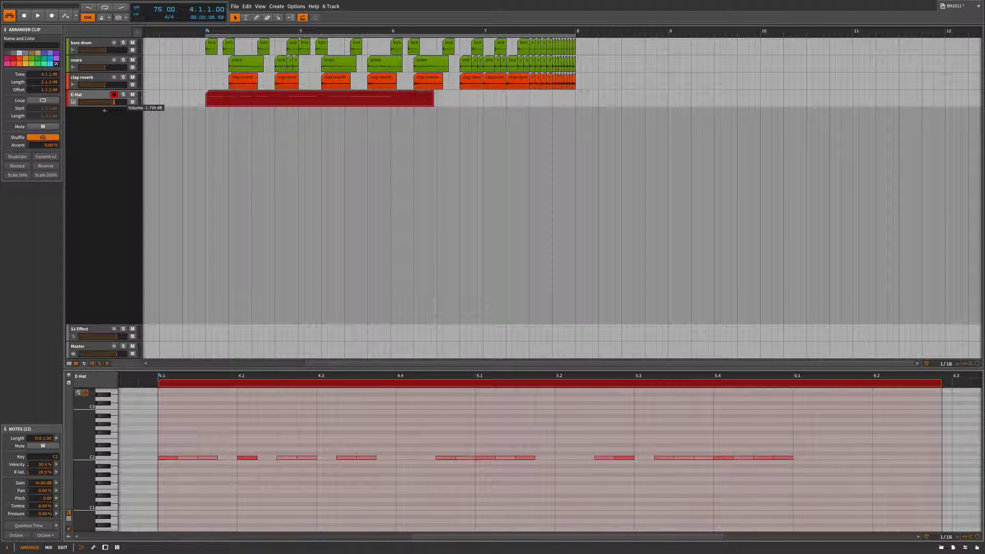
pyautogui.press('space')
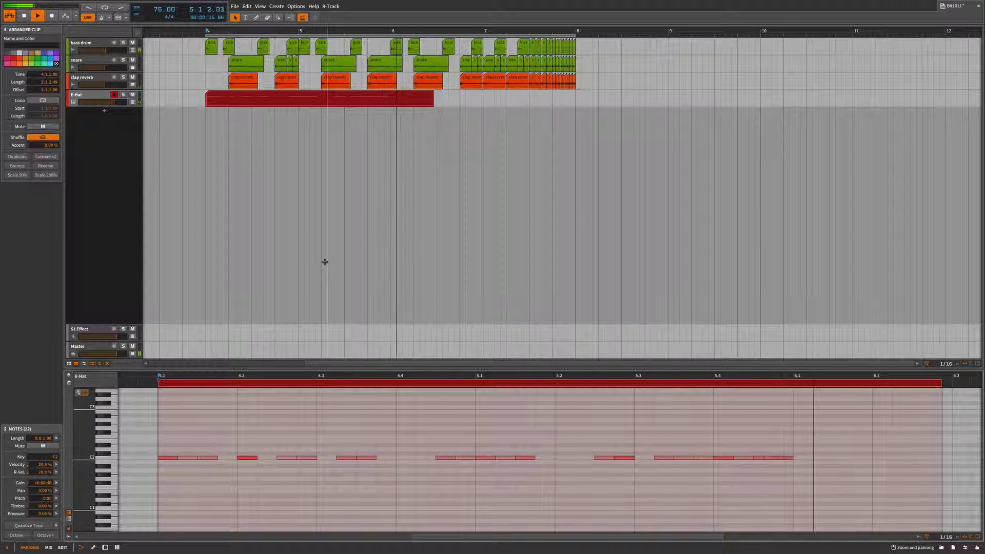
pyautogui.press('space')
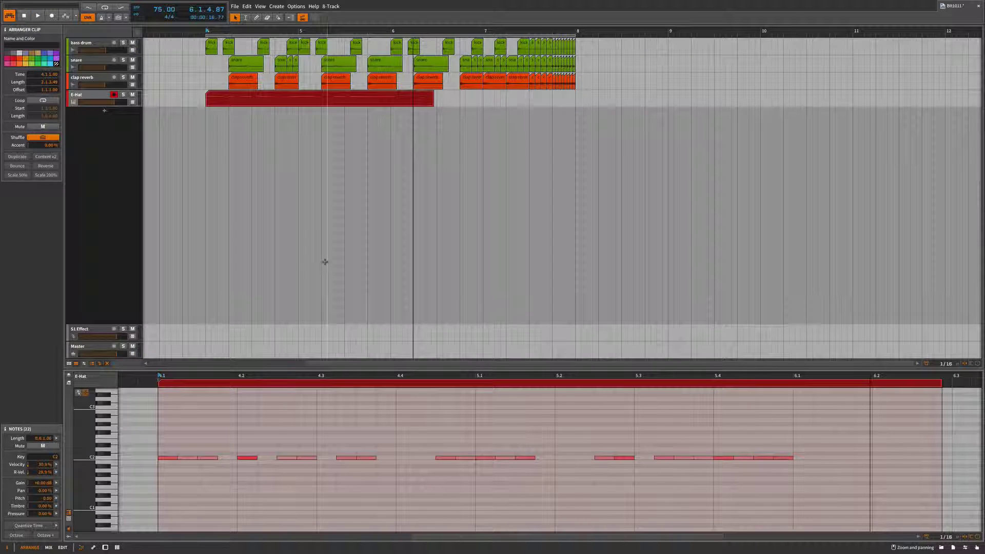
# Turn off record quantization and delete the recorded E-Hat clip
pyautogui.click(75, 18)
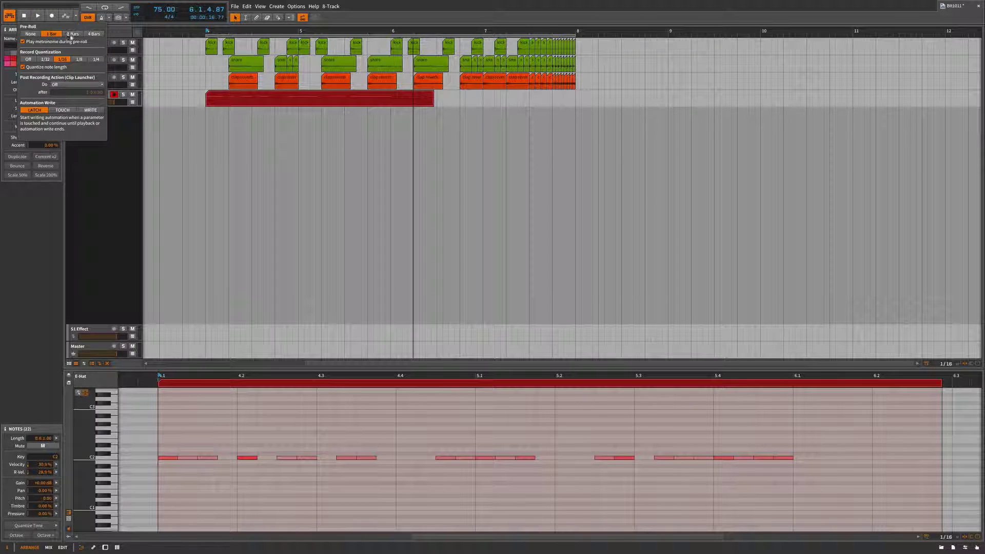
pyautogui.click(29, 60)
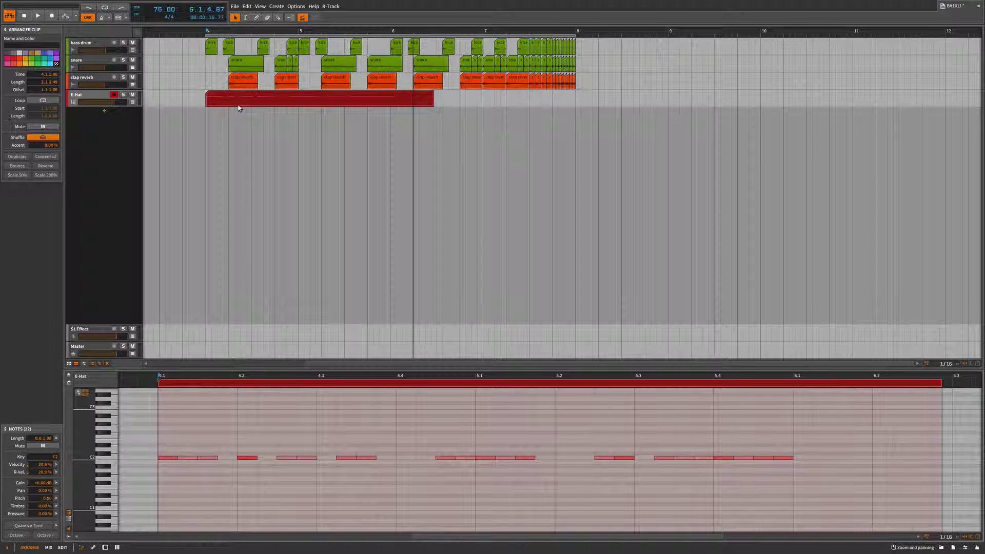
pyautogui.press('Delete')
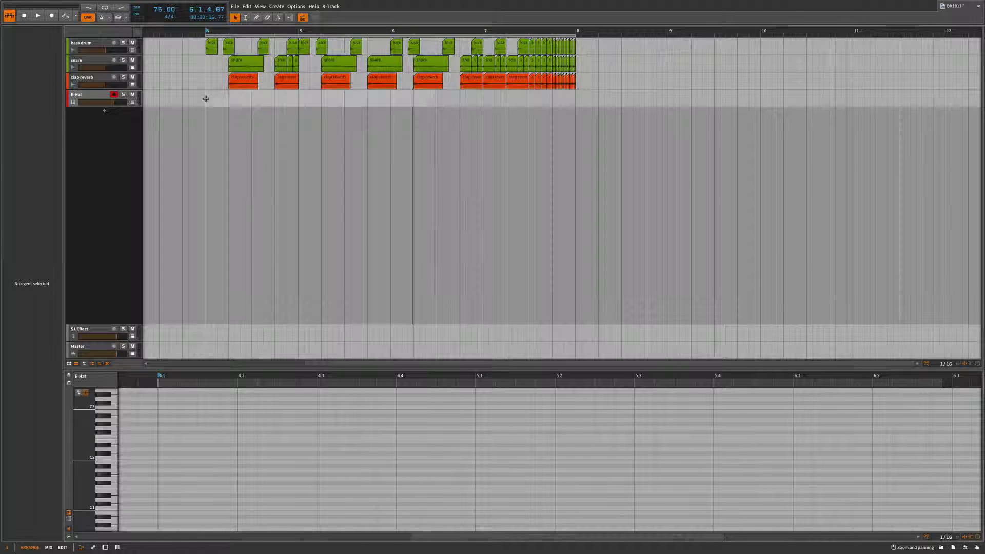
# Record a new unquantized hi-hat take on the E-Hat track from bar 4 to about 6.3
pyautogui.click(207, 99)
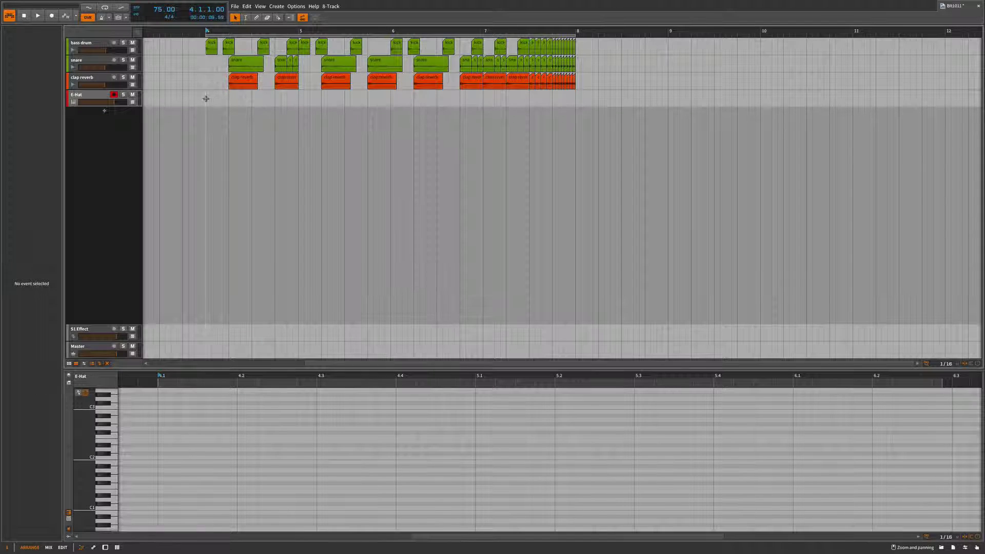
pyautogui.press('F9')
pyautogui.press('space')
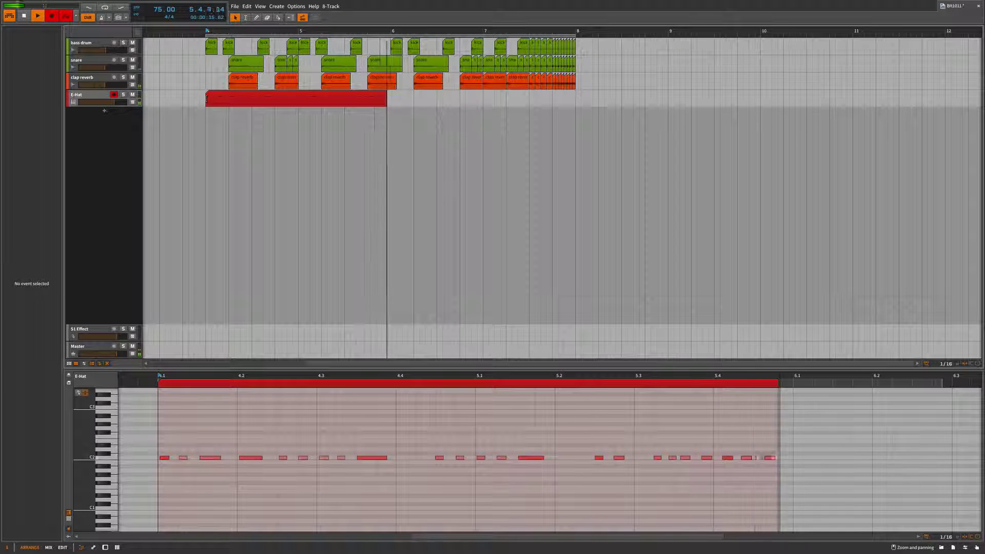
pyautogui.press('space')
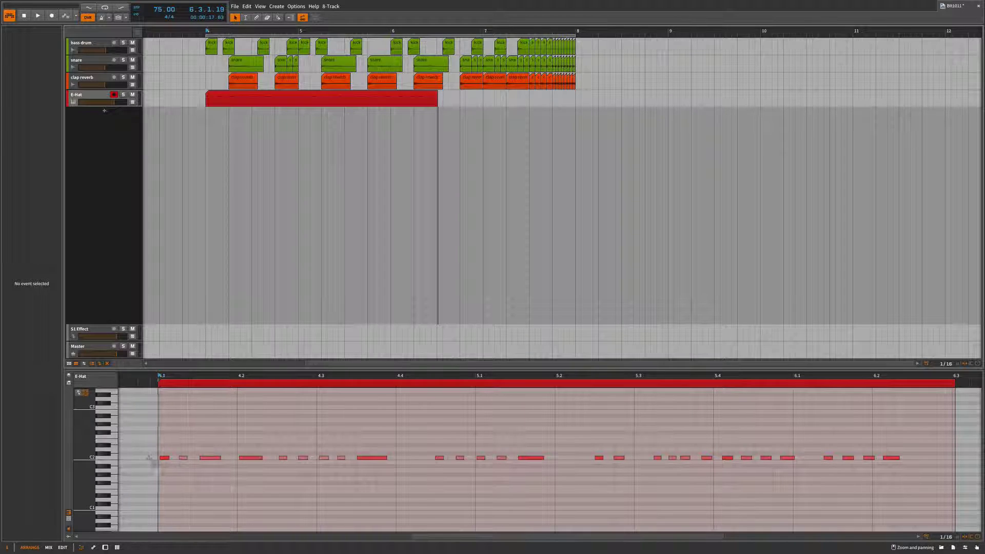
# Review the Quantize Time settings and examine the recorded hi-hat notes' timing against the grid in an enlarged note editor
pyautogui.moveTo(148, 451); pyautogui.dragTo(839, 484)
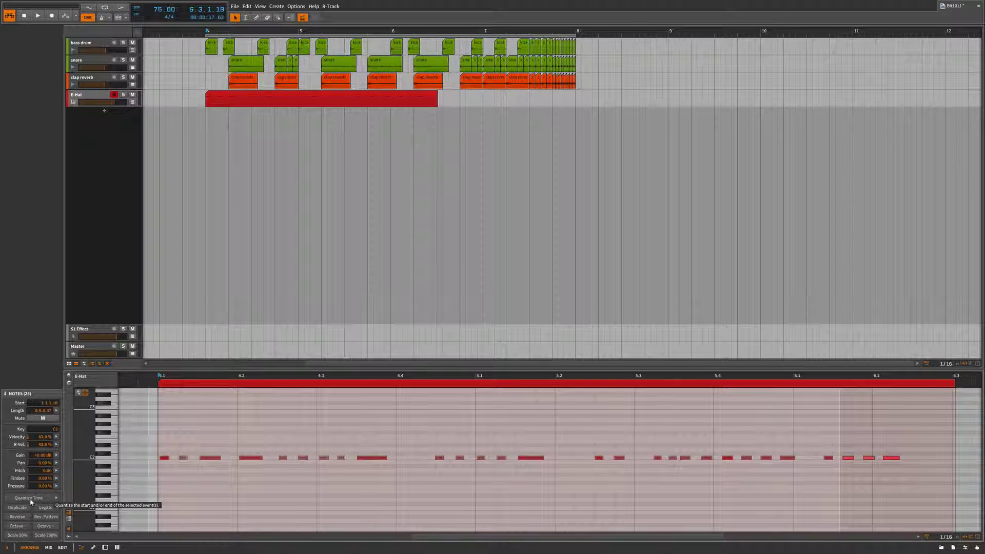
pyautogui.click(57, 498)
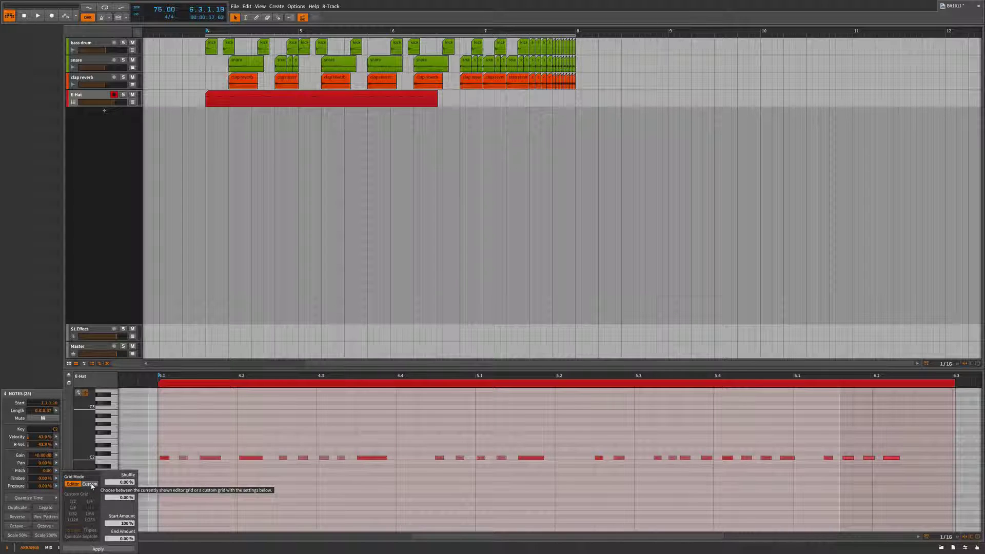
pyautogui.moveTo(216, 367); pyautogui.dragTo(216, 268)
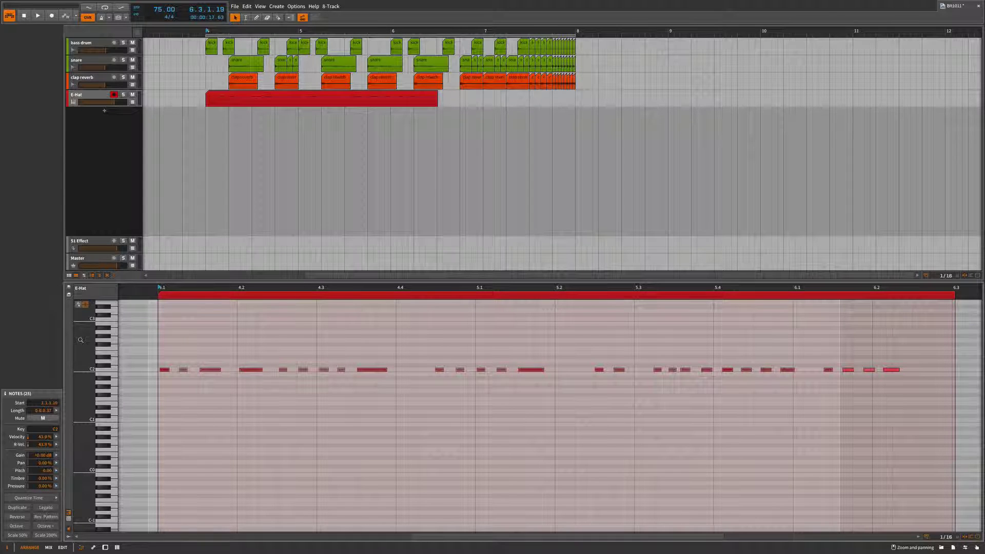
pyautogui.moveTo(81, 394)
pyautogui.mouseDown()
pyautogui.moveTo(108, 394)
pyautogui.moveTo(77, 394)
pyautogui.moveTo(107, 394)
pyautogui.moveTo(83, 394)
pyautogui.moveTo(98, 394)
pyautogui.mouseUp()
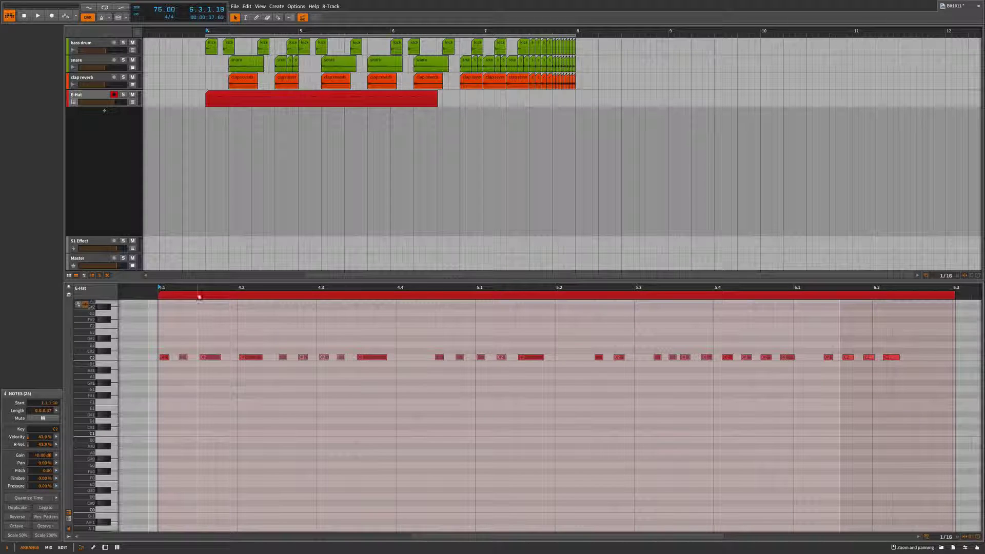
pyautogui.moveTo(199, 288); pyautogui.dragTo(200, 320)
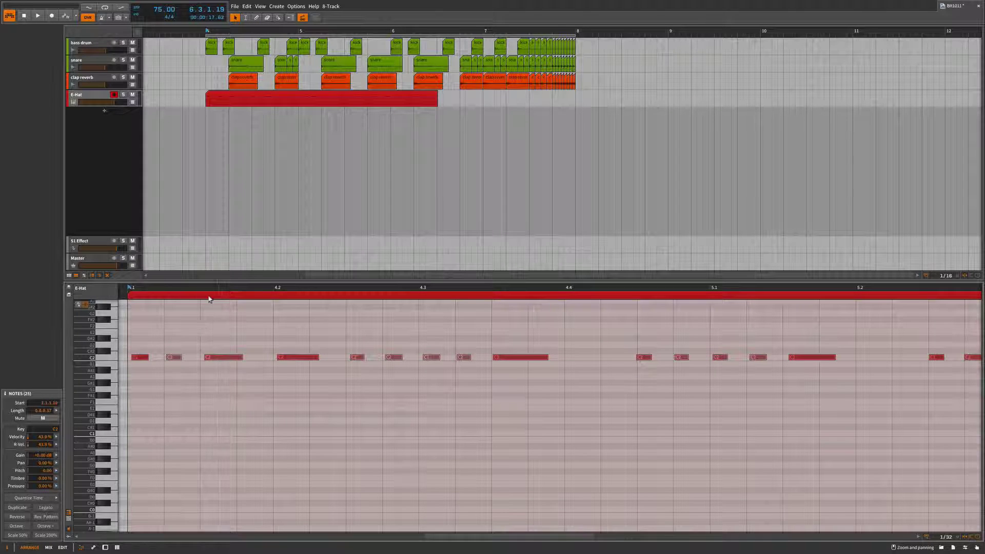
pyautogui.moveTo(210, 288); pyautogui.dragTo(200, 263)
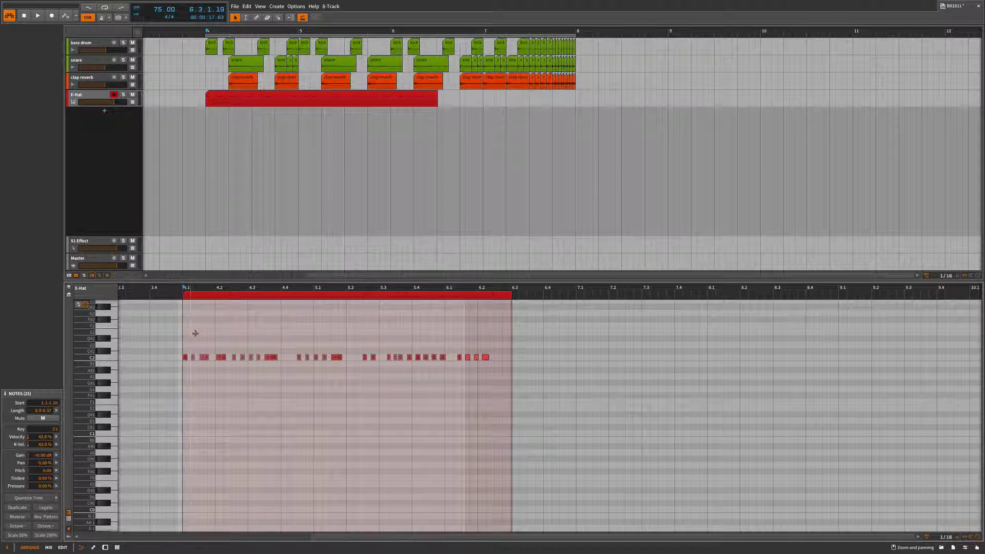
pyautogui.moveTo(242, 288); pyautogui.dragTo(245, 290)
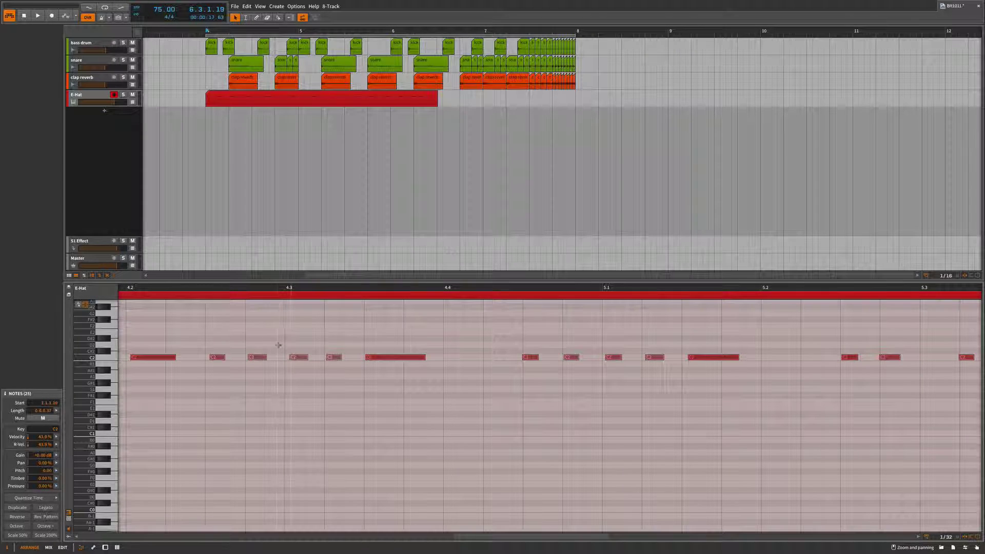
pyautogui.moveTo(306, 289); pyautogui.dragTo(305, 284)
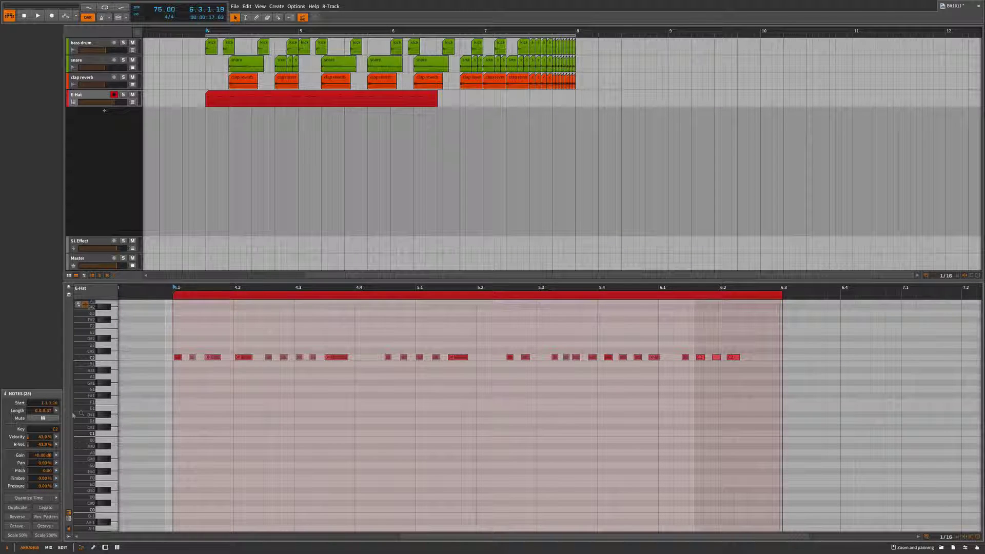
# Quantize the first twelve hi-hat notes, from 4.1 to 5.1, using the custom grid mode
pyautogui.moveTo(165, 340); pyautogui.dragTo(432, 427)
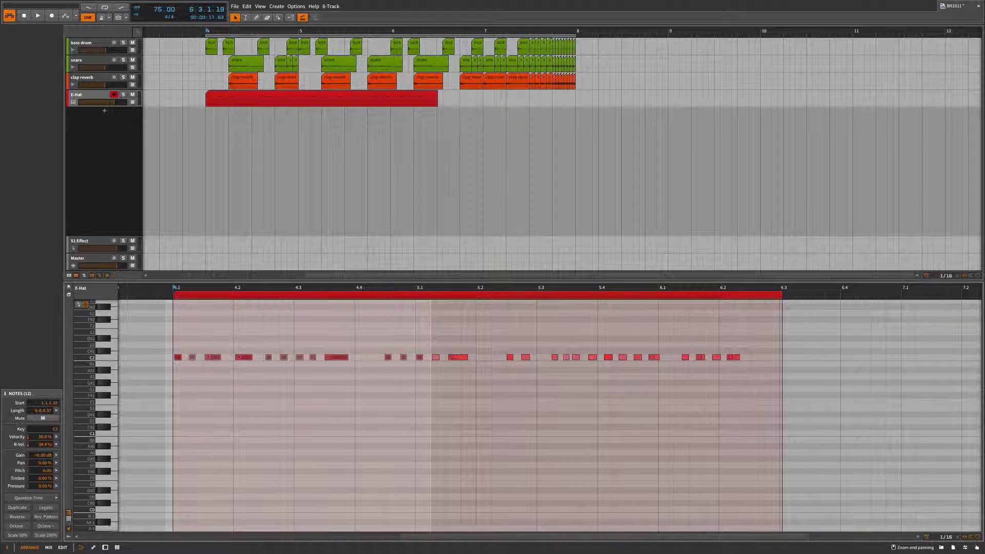
pyautogui.click(56, 498)
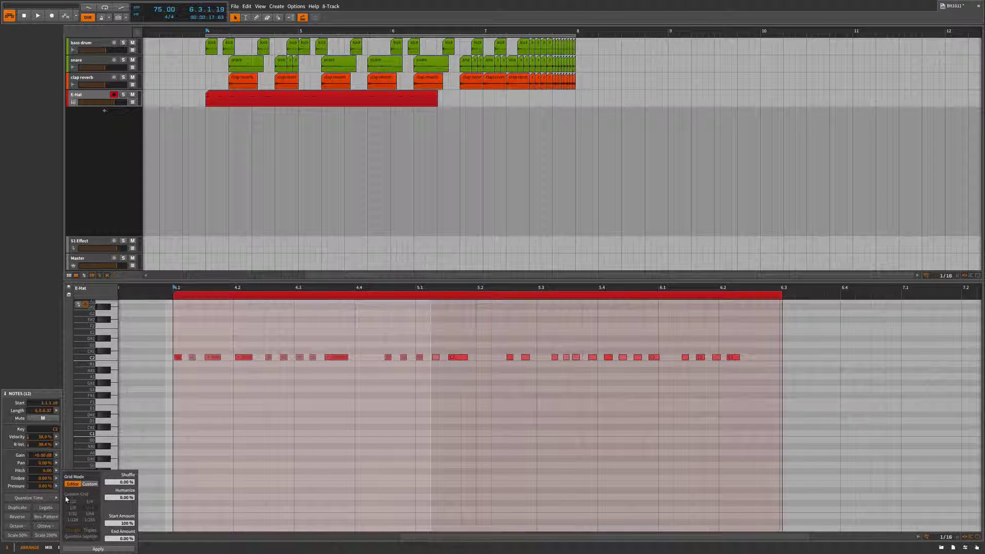
pyautogui.click(90, 484)
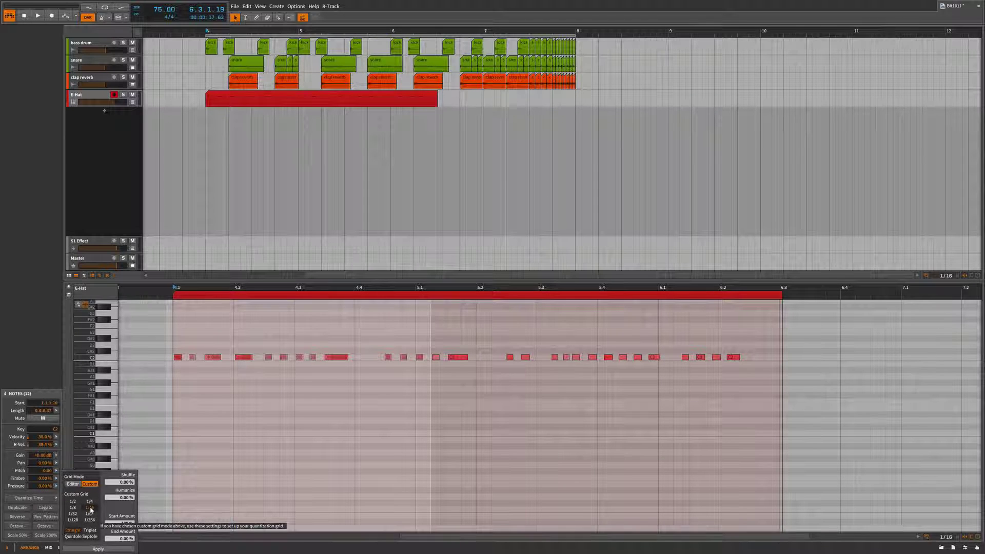
pyautogui.click(105, 549)
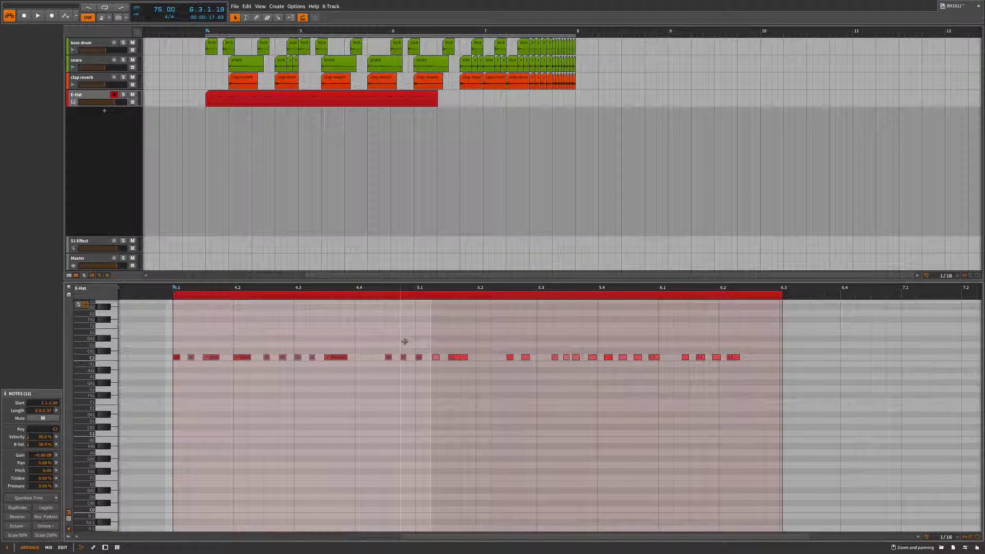
# Try quantizing the hi-hat notes from about 5.1 to 6.2 with a 1/8 custom grid
pyautogui.moveTo(405, 341); pyautogui.dragTo(758, 402)
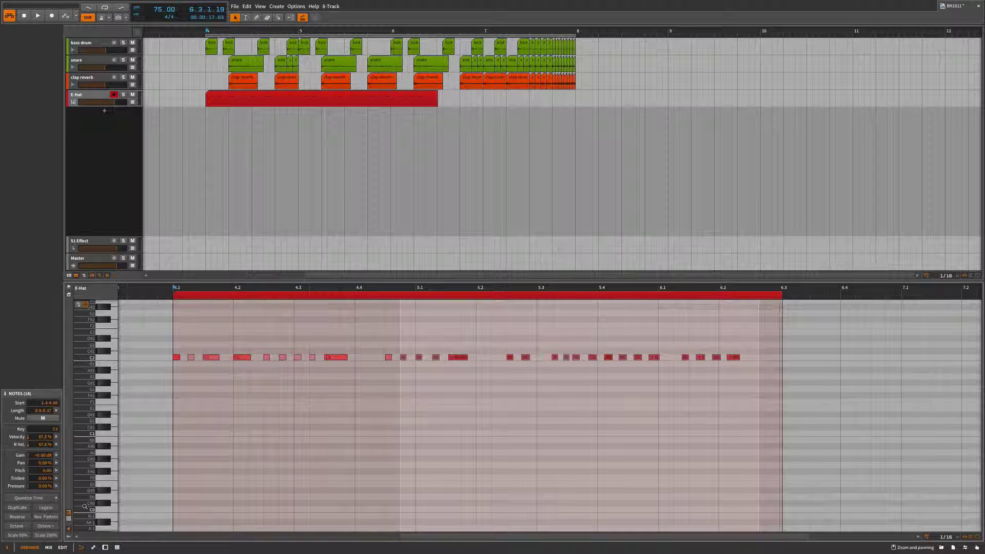
pyautogui.click(57, 497)
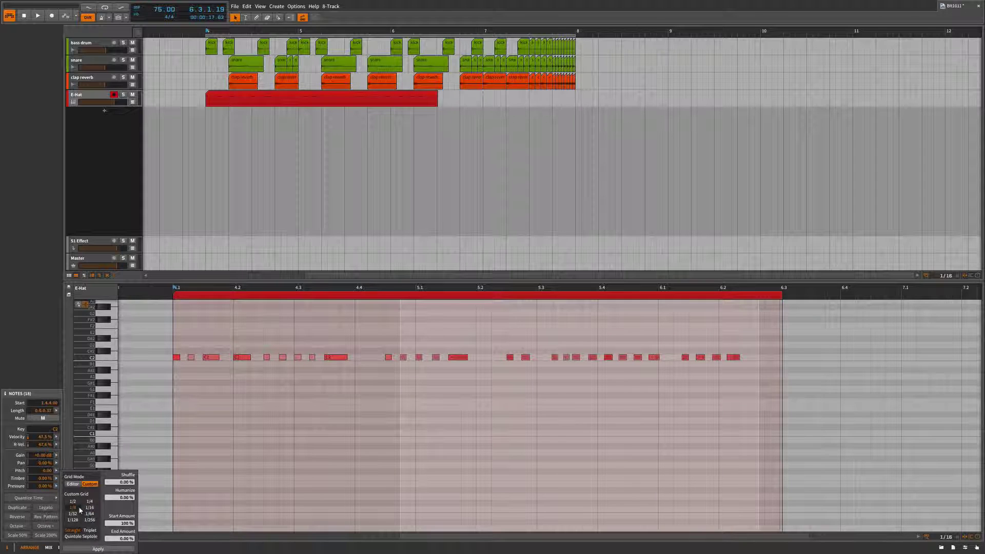
pyautogui.click(114, 548)
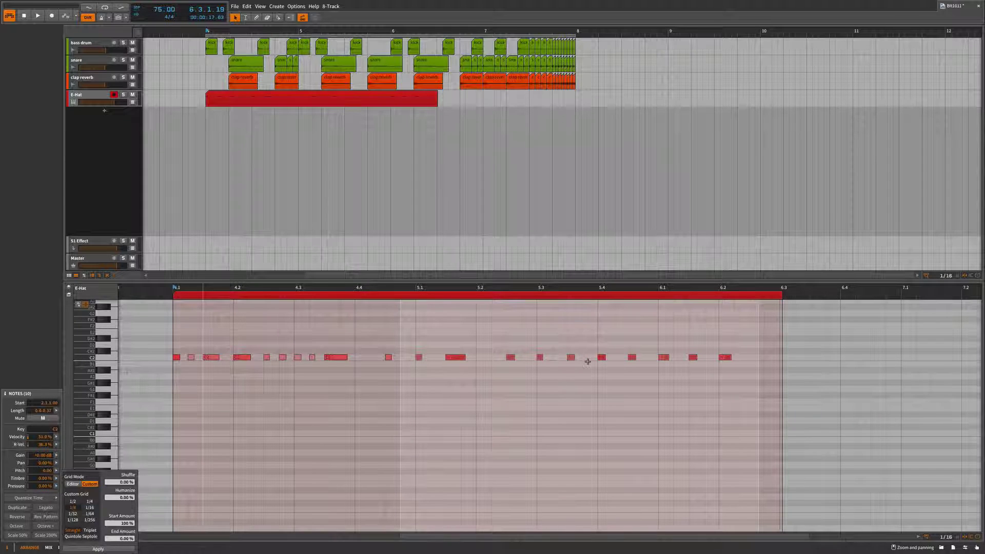
# Set the custom quantize grid to 1/16 and undo the 1/8 quantization of the hi-hat notes
pyautogui.click(90, 507)
pyautogui.click(483, 427)
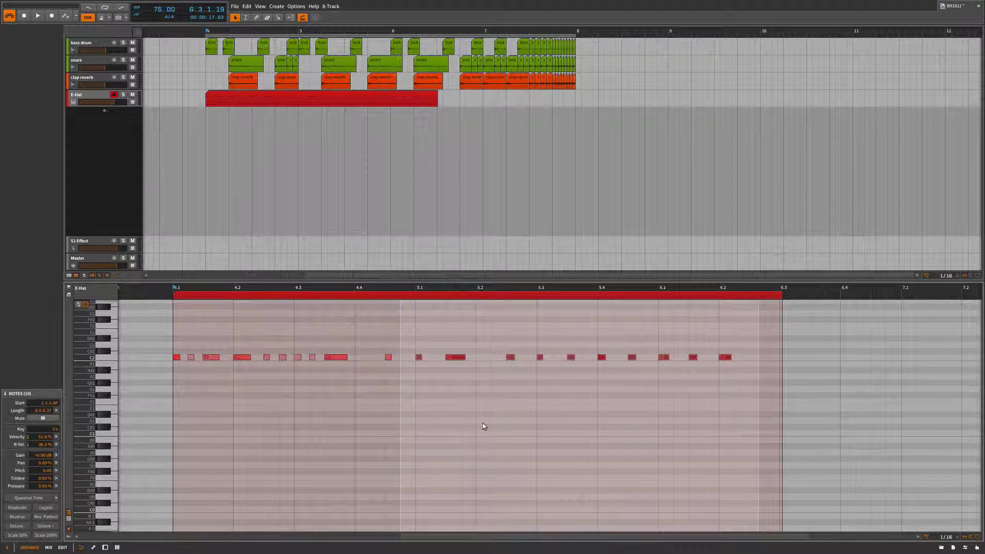
pyautogui.hotkey('ctrl', 'z')
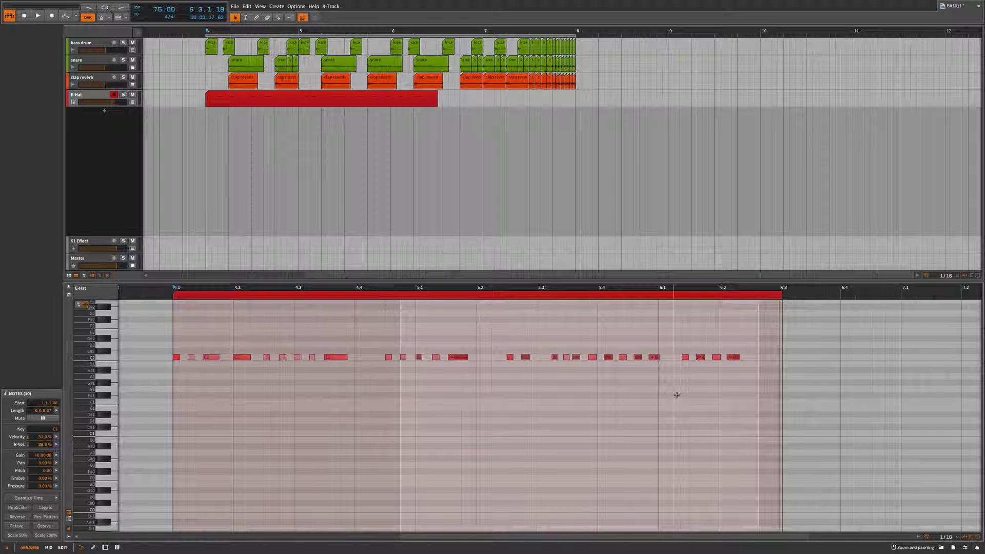
# Select every hi-hat note in the E-Hat clip and open the Quantize Time settings
pyautogui.click(199, 422)
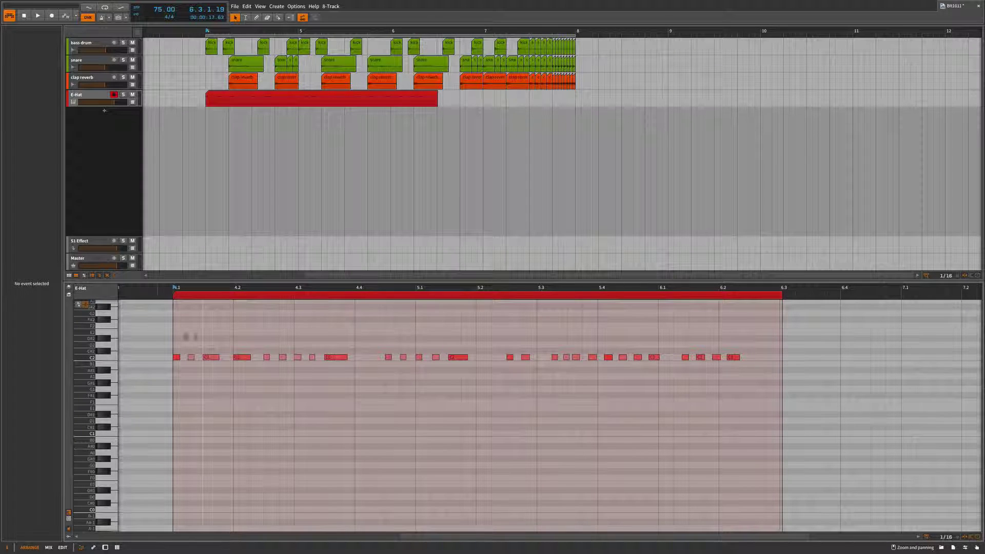
pyautogui.click(108, 359)
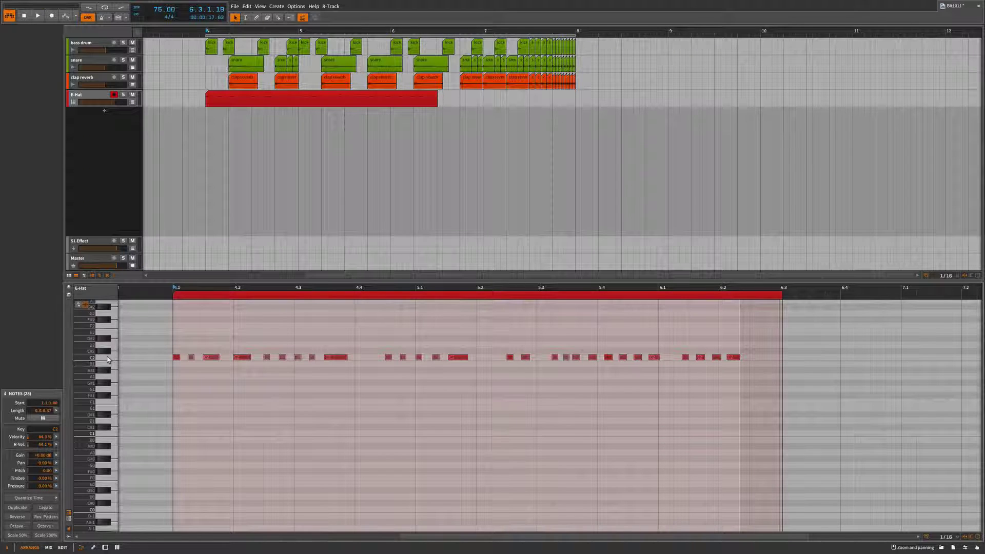
pyautogui.click(56, 498)
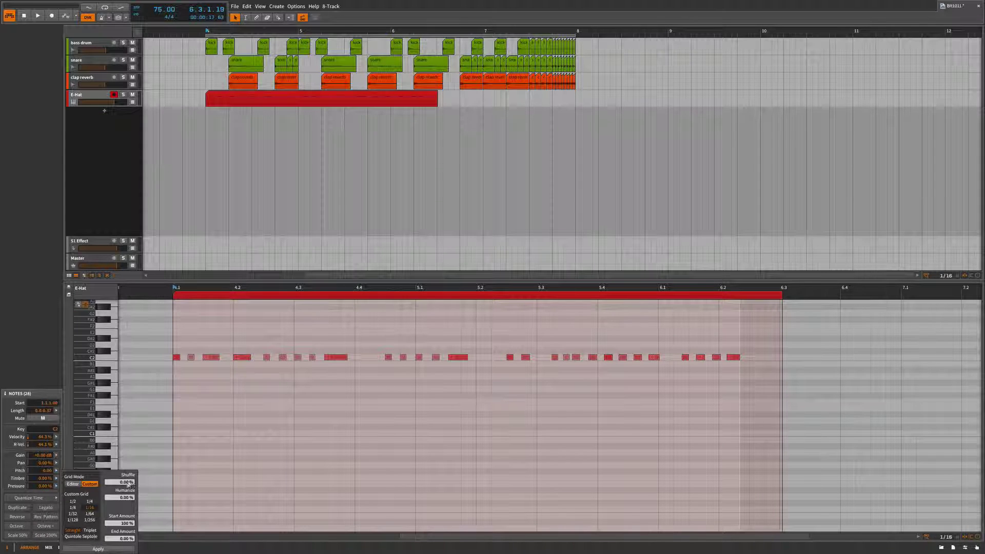
# Try out the Shuffle and Humanize amounts, raising Humanize to 50%, and return both to 0%
pyautogui.moveTo(127, 483); pyautogui.dragTo(120, 472)
pyautogui.moveTo(127, 486); pyautogui.dragTo(127, 490)
pyautogui.moveTo(128, 485); pyautogui.dragTo(128, 504)
pyautogui.moveTo(122, 499); pyautogui.dragTo(217, 429)
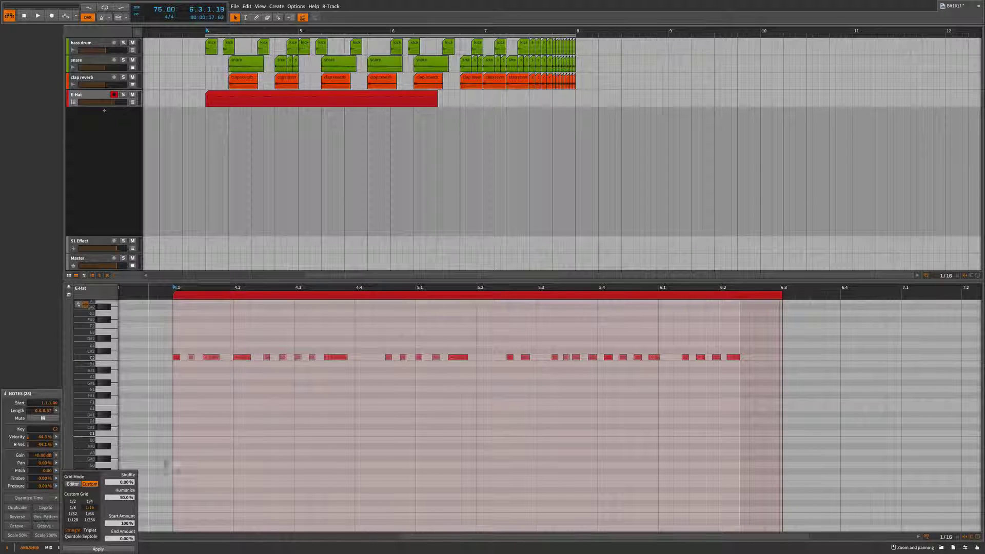
pyautogui.moveTo(124, 500); pyautogui.dragTo(124, 472)
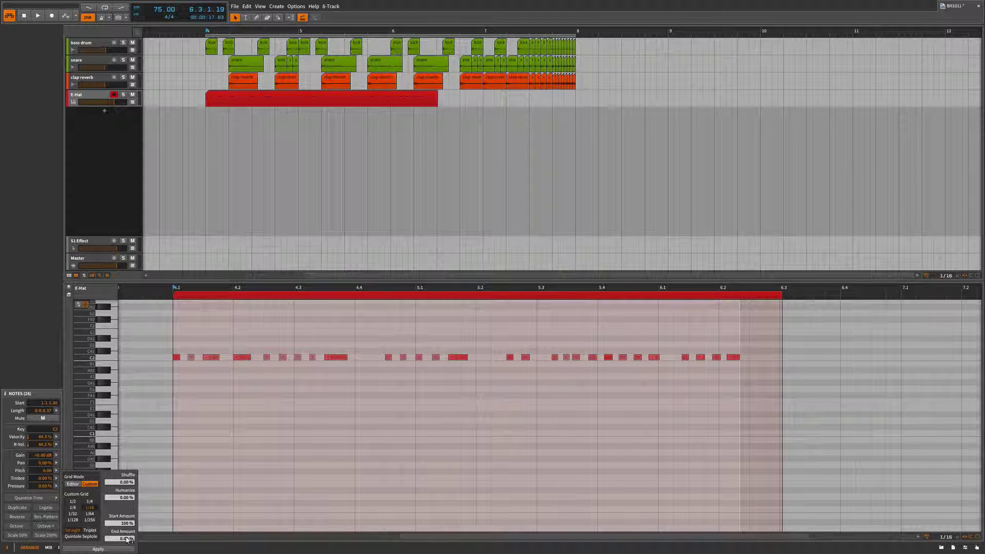
# Quantize the starts and ends of all hi-hat notes to the 1/16 grid with the End Amount at 100%
pyautogui.moveTo(127, 539); pyautogui.dragTo(127, 513)
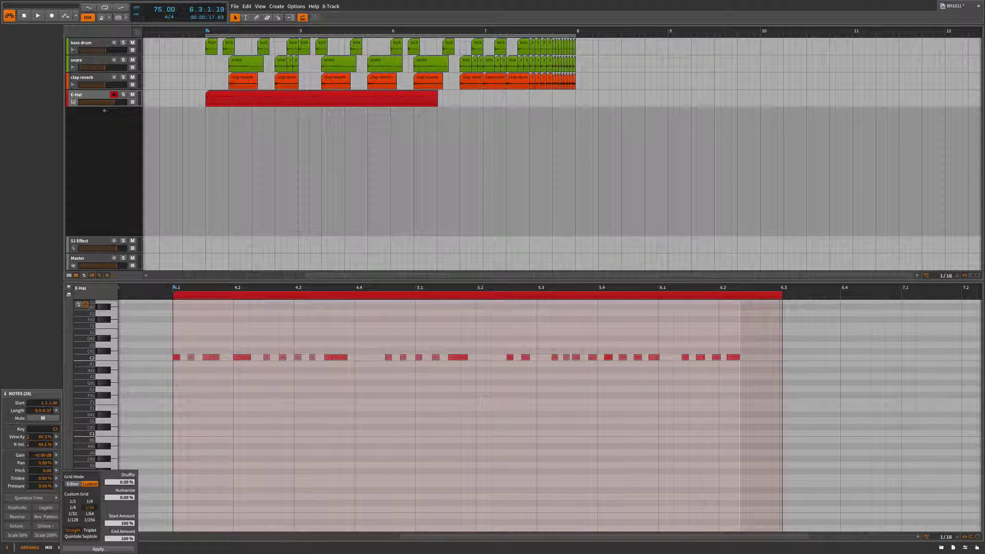
pyautogui.click(122, 549)
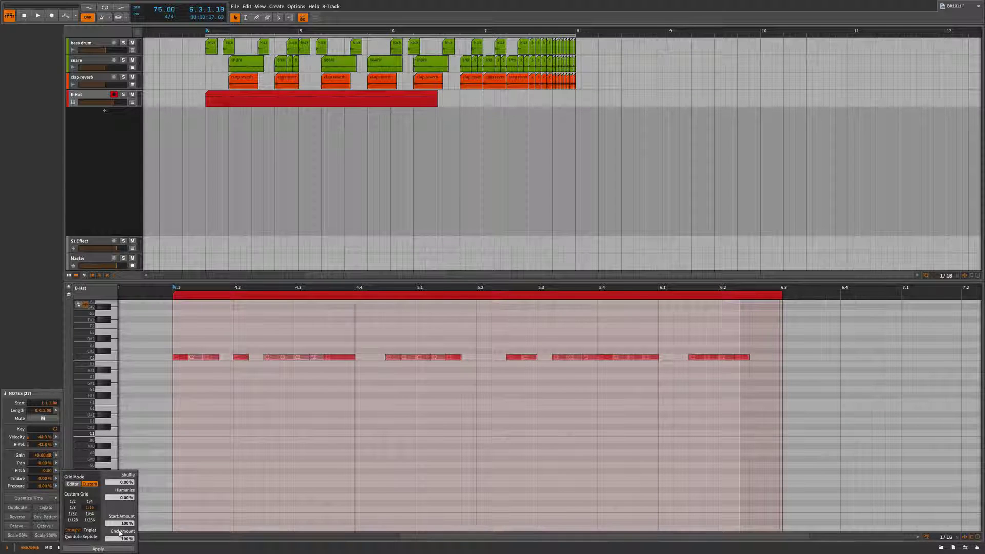
pyautogui.moveTo(130, 536); pyautogui.dragTo(125, 543)
pyautogui.click(409, 200)
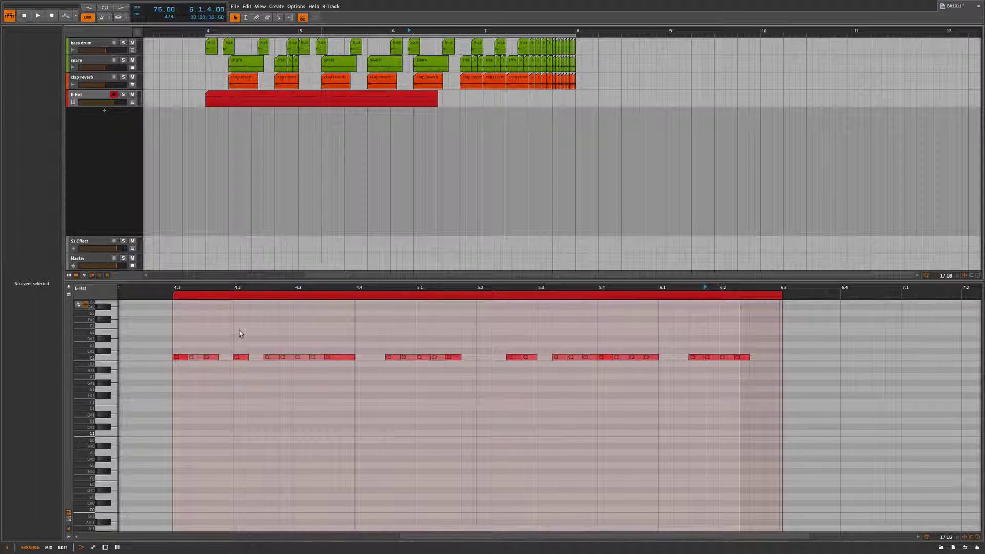
# Close the note editor and delete the part of the E-Hat clip after the start of bar 6
pyautogui.click(82, 547)
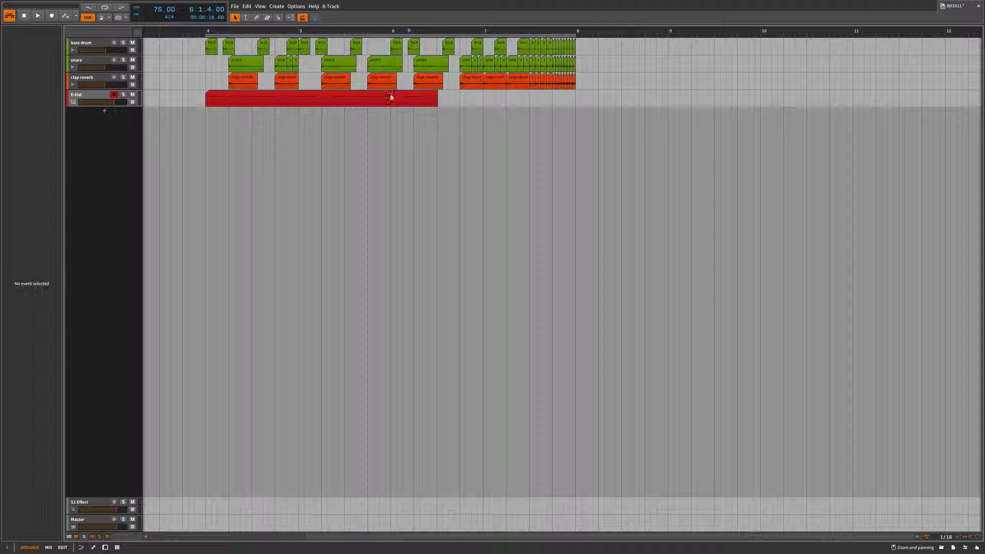
pyautogui.press('2')
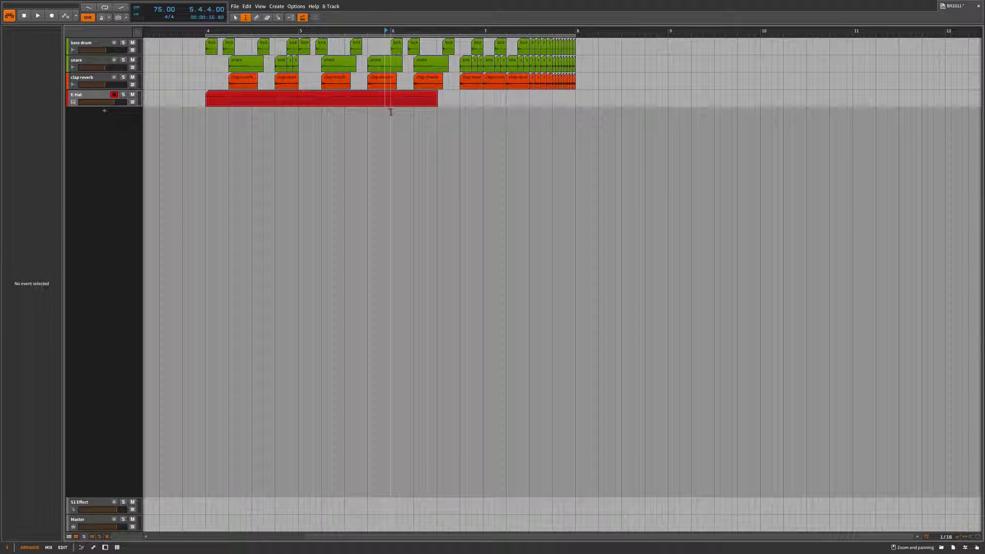
pyautogui.moveTo(391, 102); pyautogui.dragTo(438, 101)
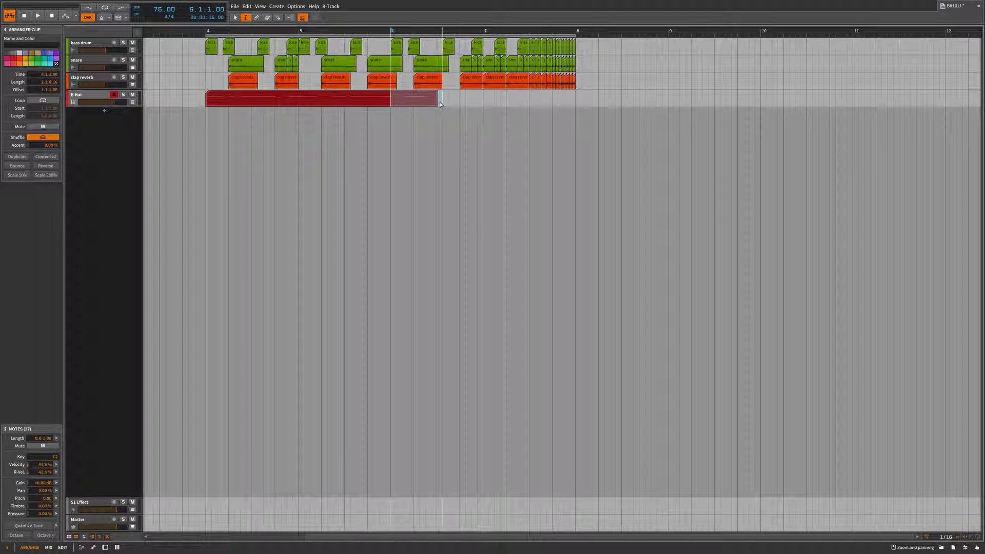
pyautogui.press('Delete')
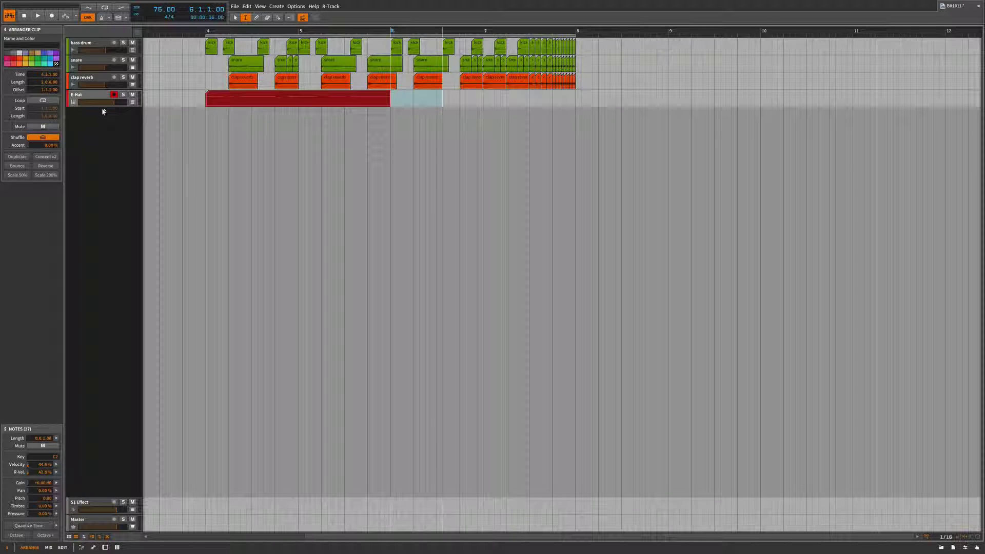
# Add an instrument track, auditioning the Acido preset and loading Analog Unkle from Bitwig's Bass presets
pyautogui.click(103, 111)
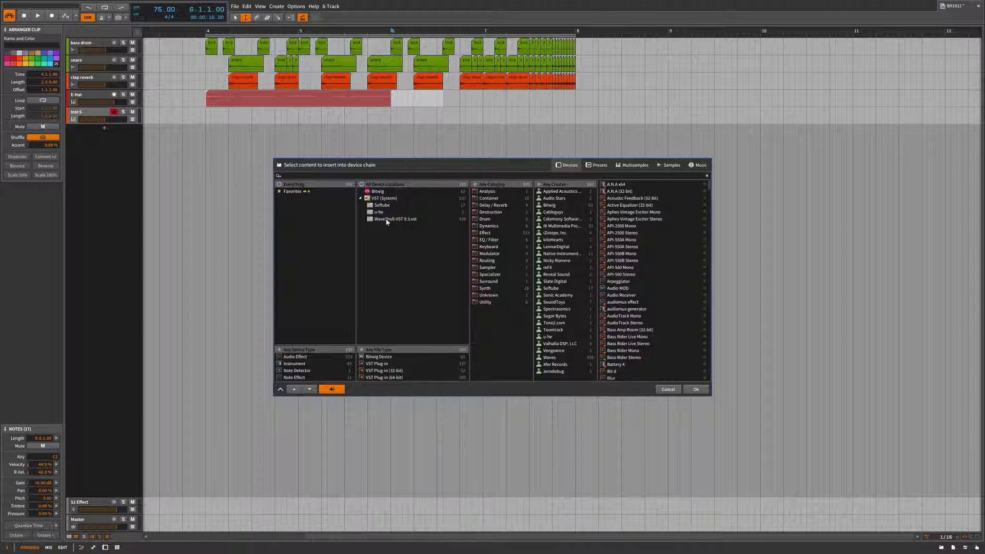
pyautogui.click(598, 168)
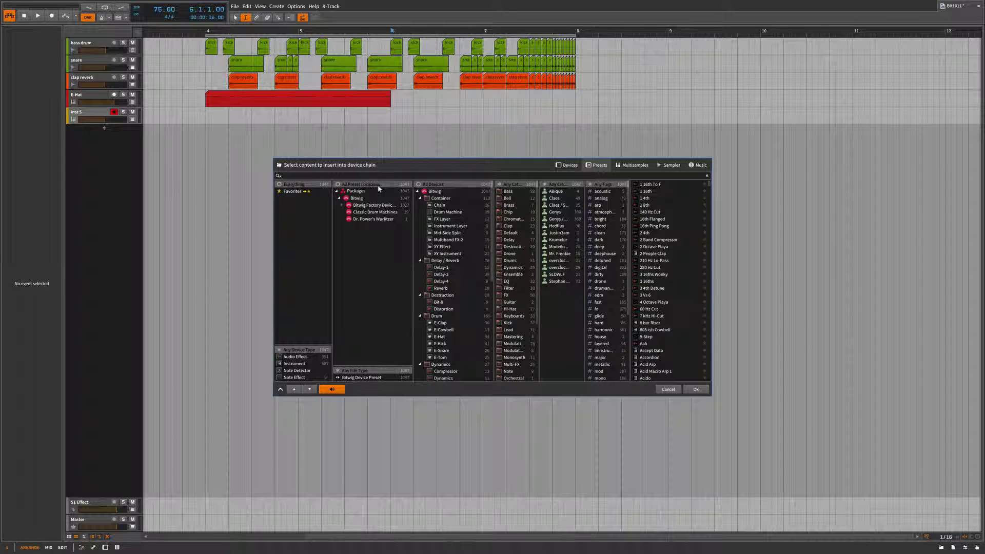
pyautogui.click(357, 199)
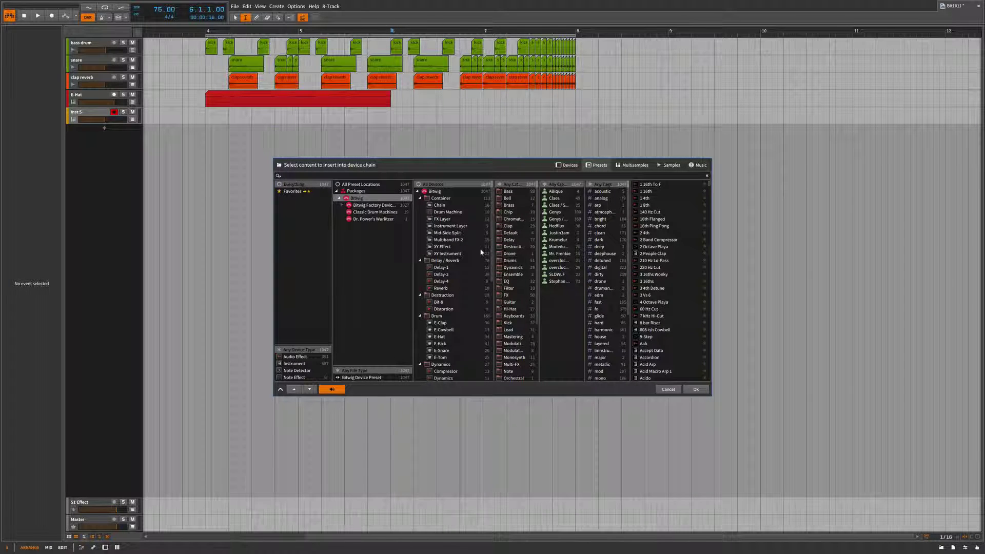
pyautogui.click(507, 191)
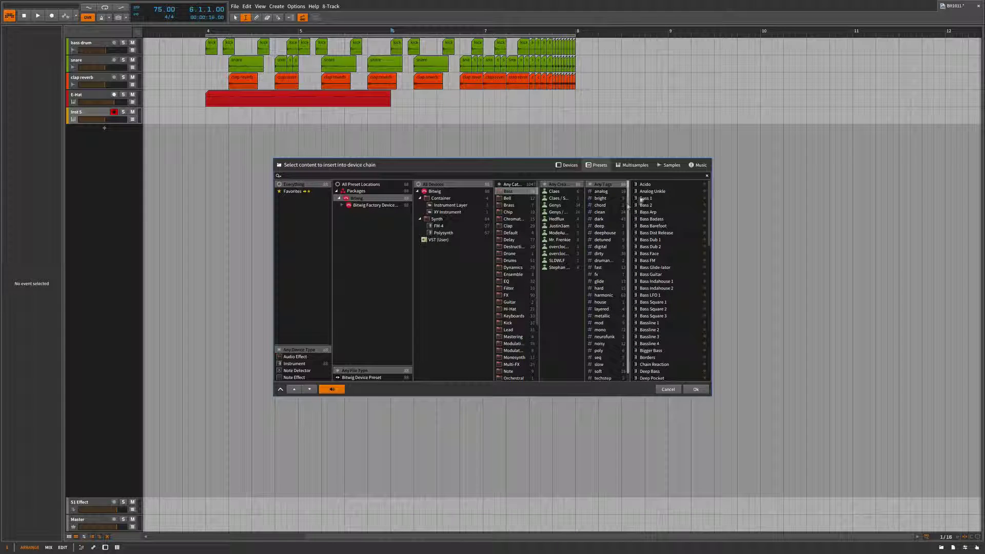
pyautogui.click(650, 186)
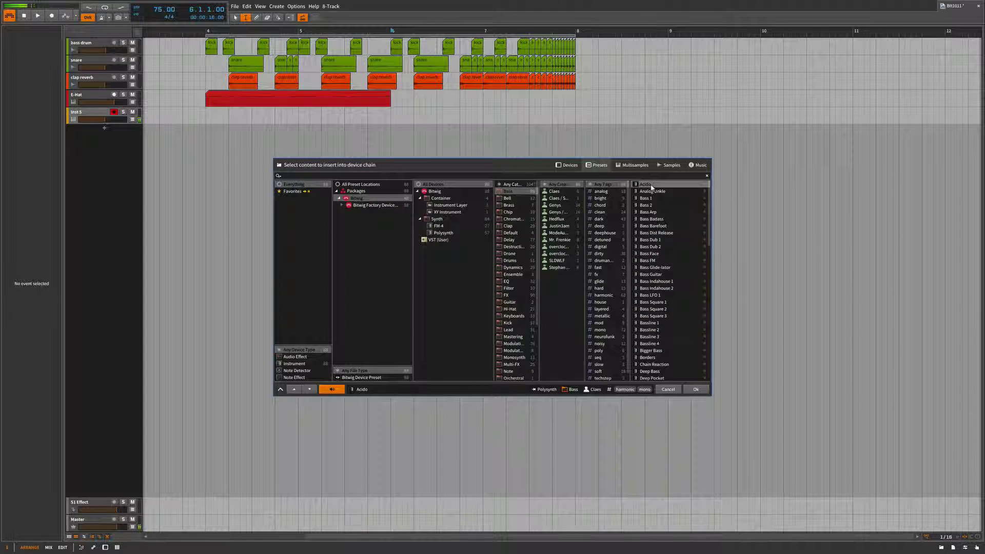
pyautogui.click(650, 193)
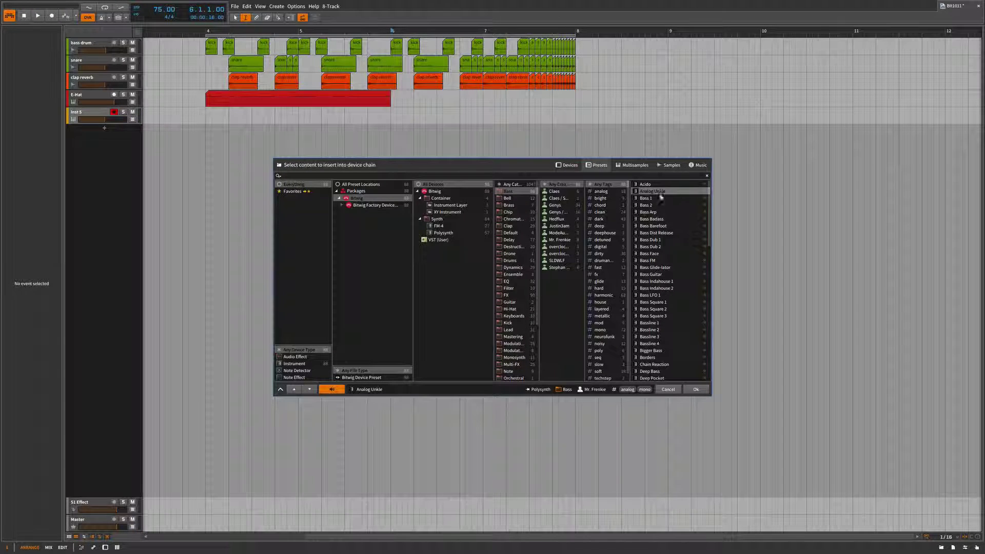
pyautogui.click(696, 391)
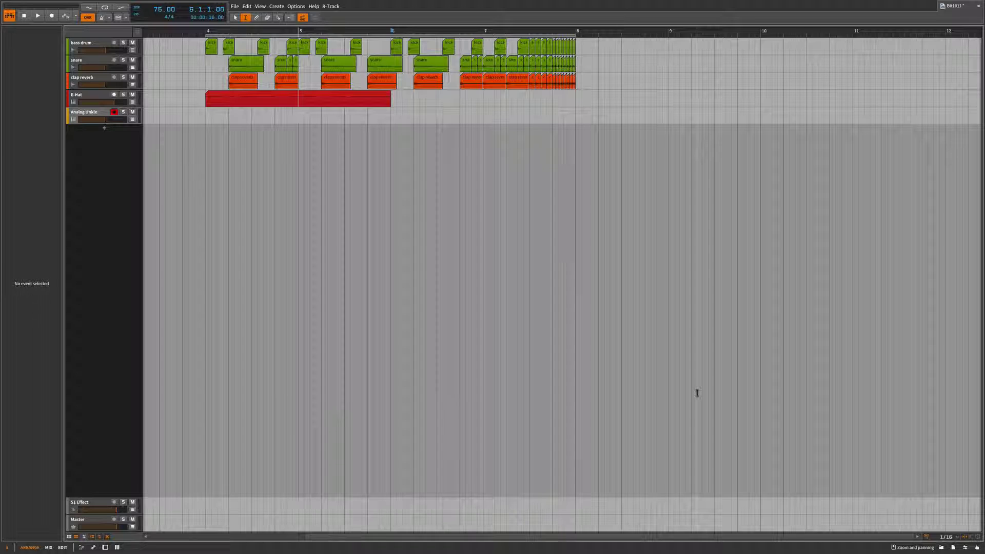
# Record a bassline on the Analog Unkle track from bar 4 to about 6.4
pyautogui.press('space')
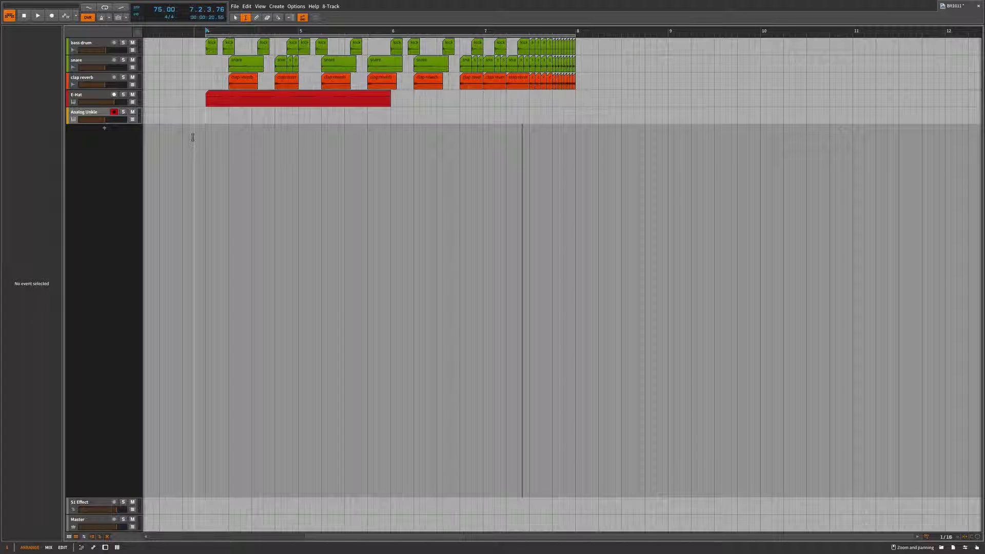
pyautogui.press('F9')
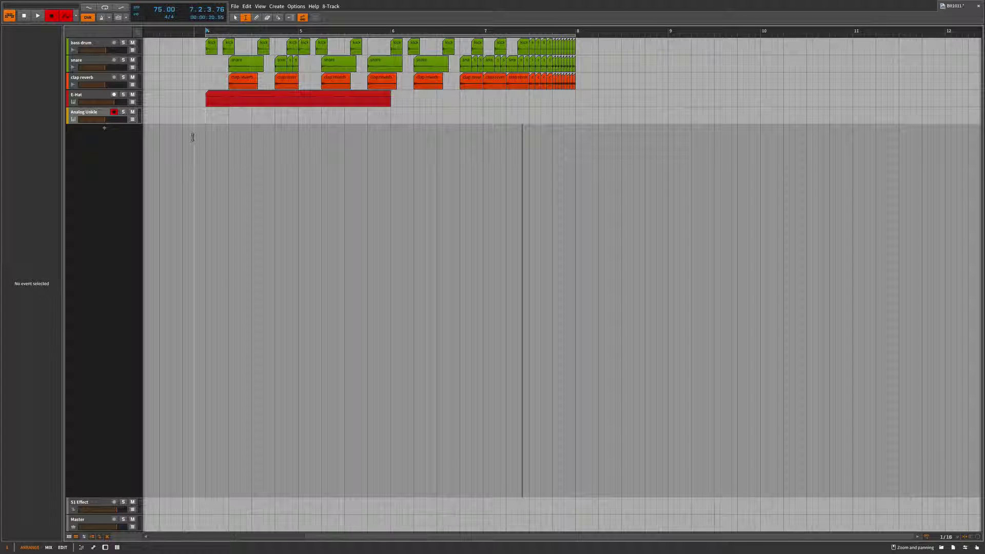
pyautogui.press('space')
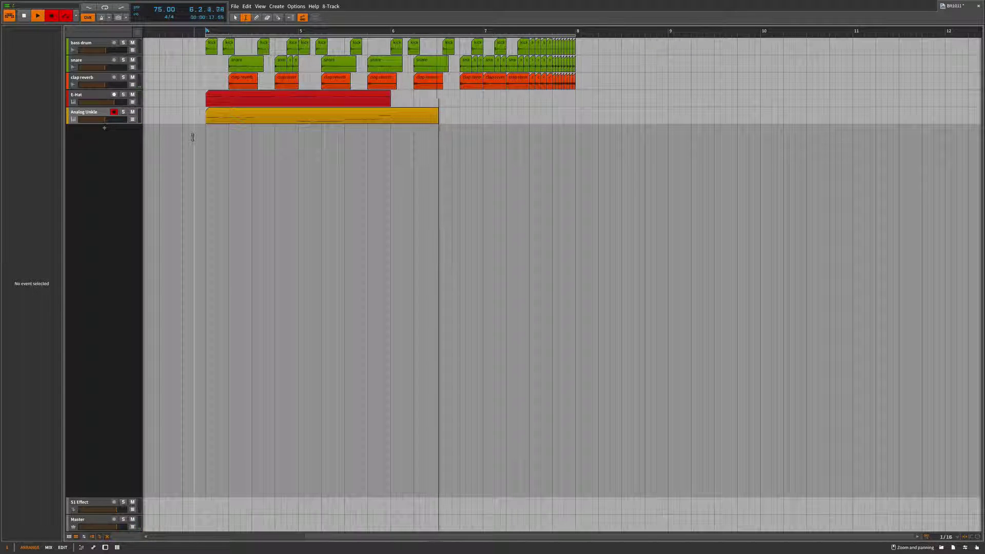
pyautogui.press('space')
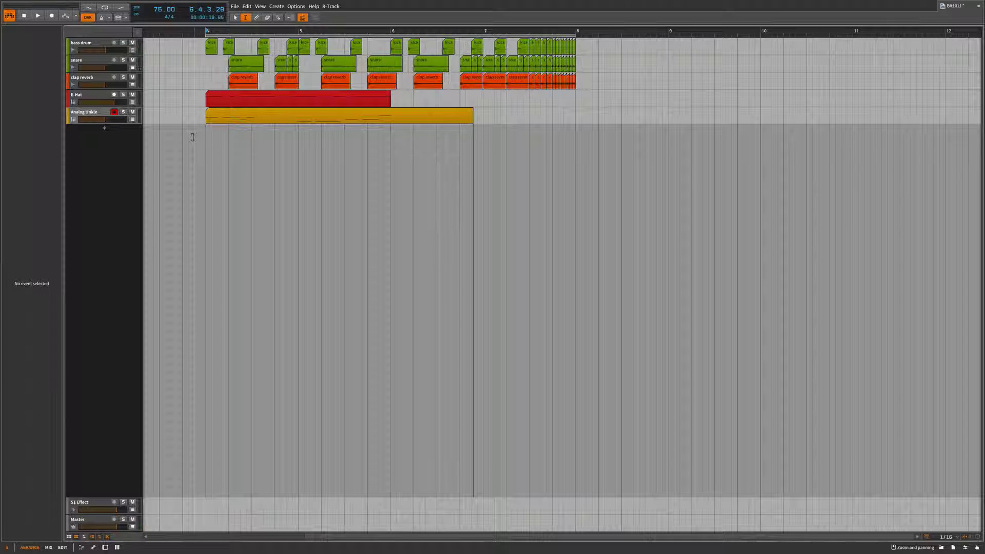
# Open the recorded bass clip for note editing and switch to the pointer tool
pyautogui.doubleClick(278, 119)
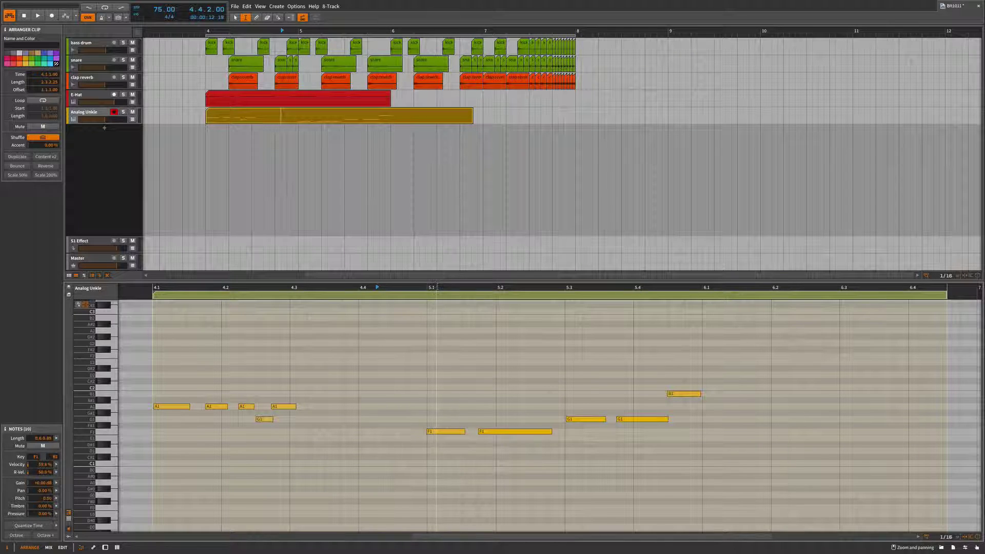
pyautogui.press('1')
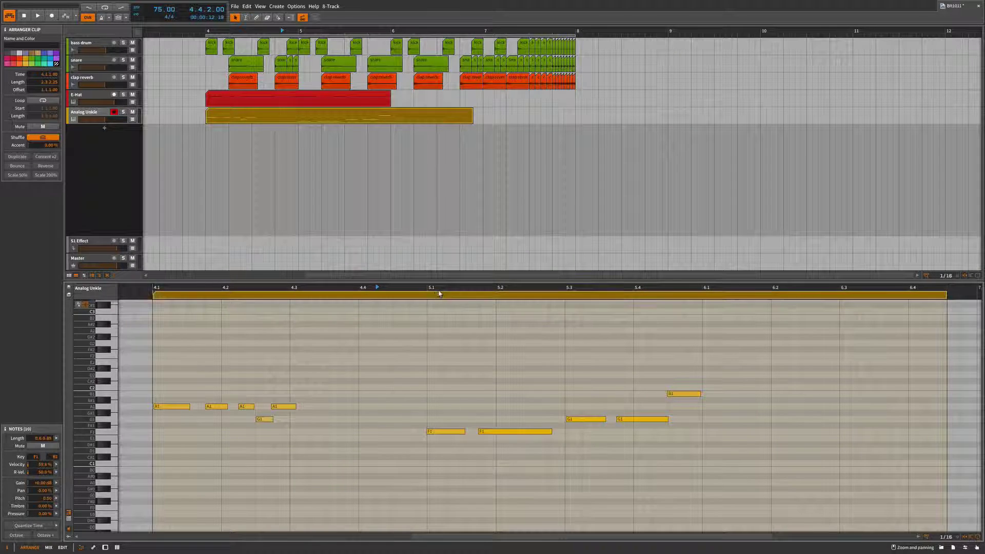
pyautogui.moveTo(437, 291)
pyautogui.mouseDown()
pyautogui.moveTo(437, 308)
pyautogui.moveTo(437, 291)
pyautogui.mouseUp()
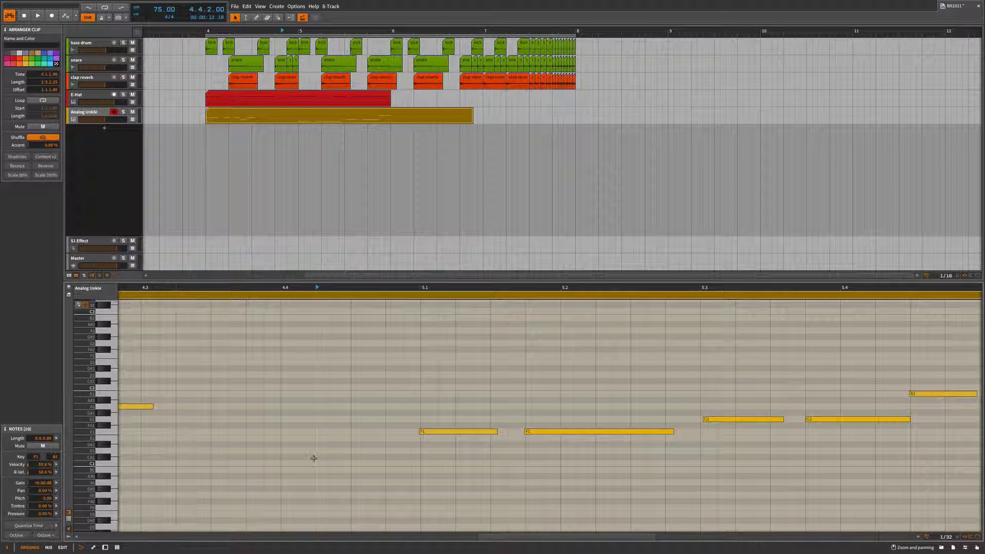
# Select all notes in the bass clip and quantize their start times to a custom 1/16 grid at 100%, with end amount 0%
pyautogui.moveTo(319, 457); pyautogui.dragTo(499, 407)
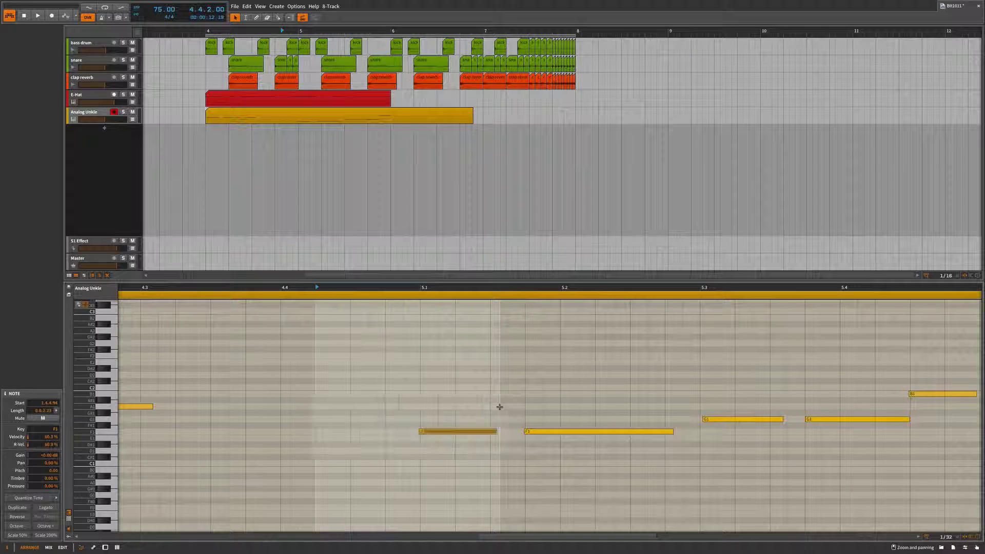
pyautogui.click(431, 451)
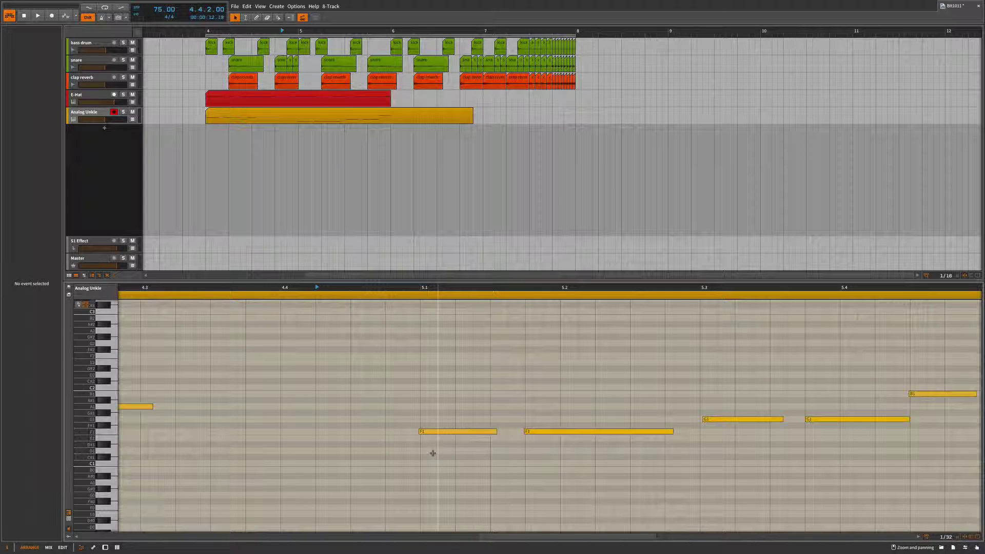
pyautogui.moveTo(389, 451); pyautogui.dragTo(485, 388)
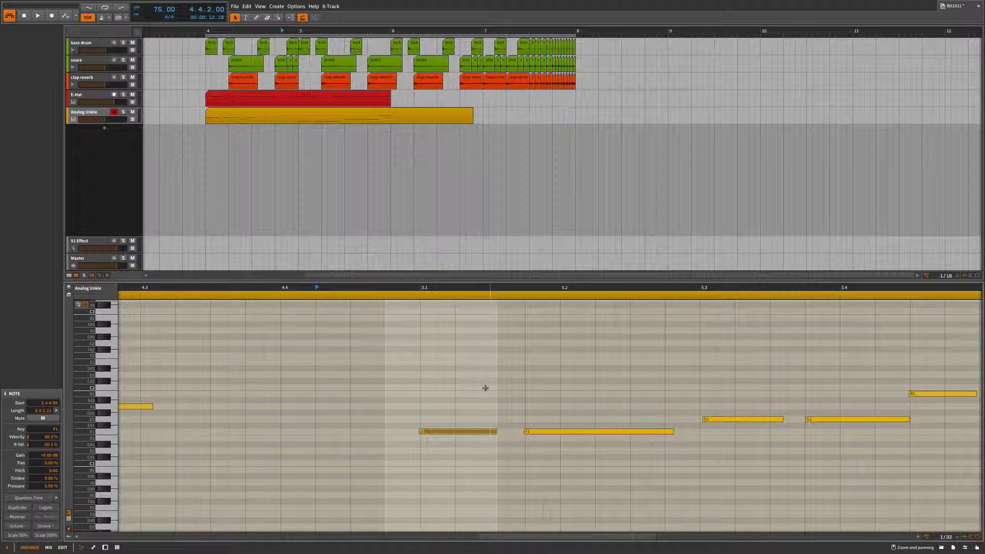
pyautogui.hotkey('ctrl', 'a')
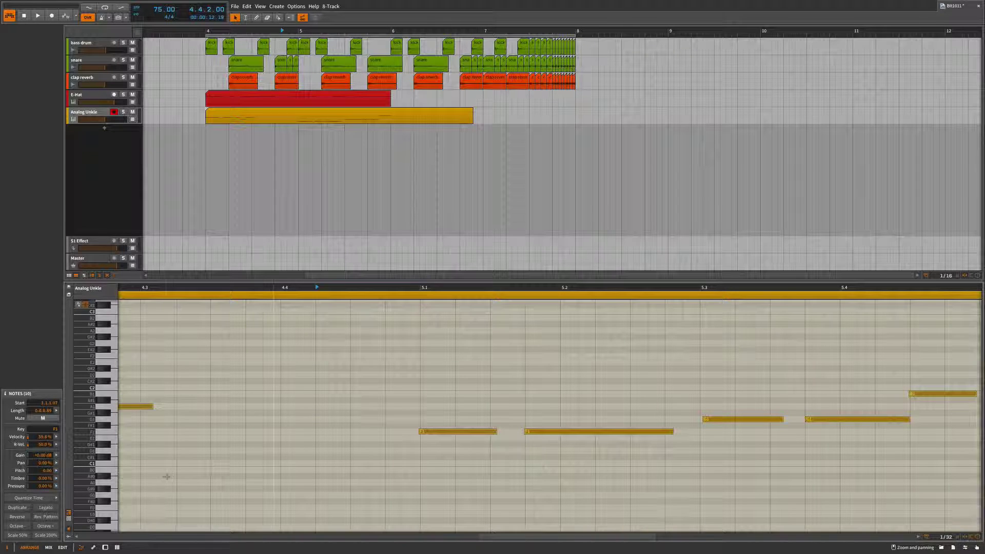
pyautogui.click(56, 498)
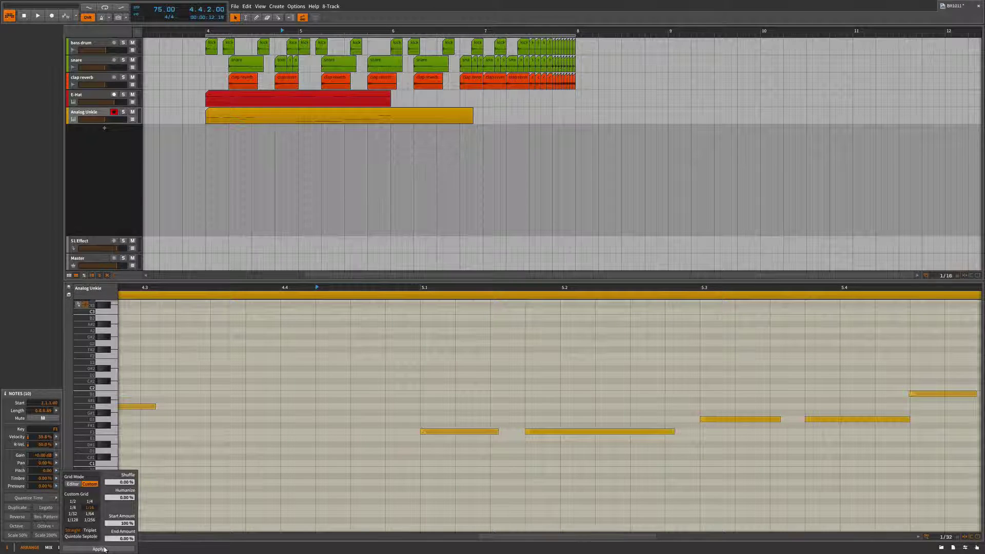
pyautogui.click(104, 549)
pyautogui.click(450, 446)
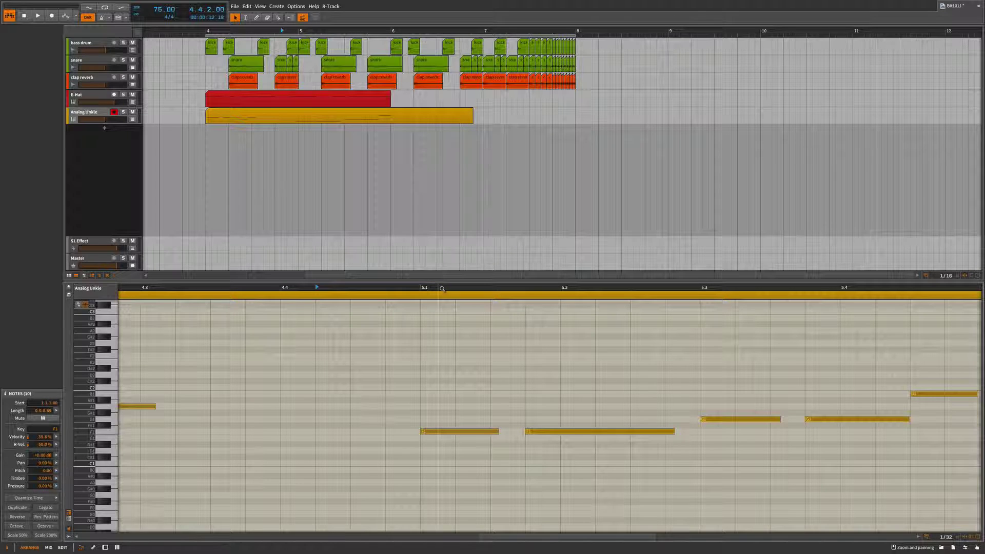
# Reverse all the bass notes and reverse them again to restore their original order
pyautogui.moveTo(441, 288); pyautogui.dragTo(430, 335)
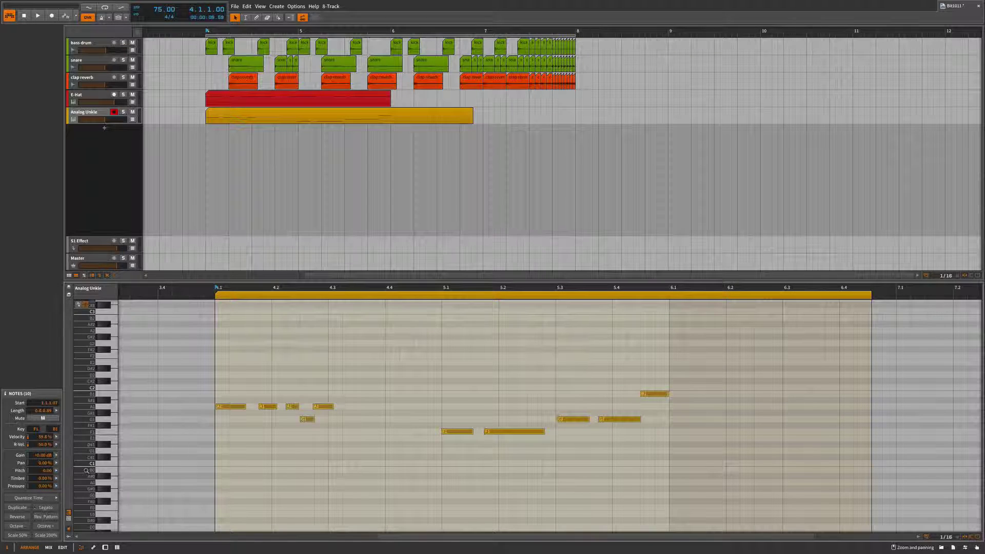
pyautogui.click(17, 517)
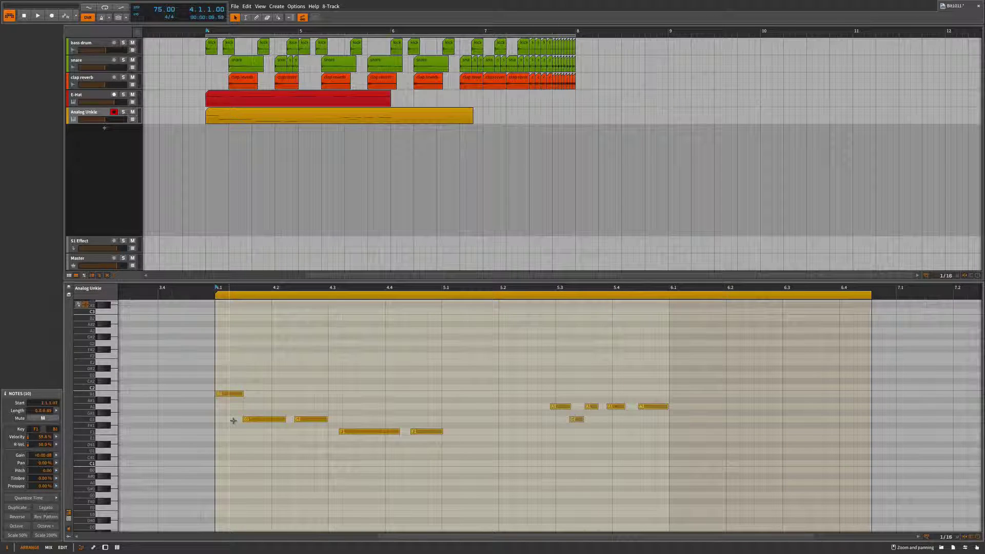
pyautogui.click(17, 518)
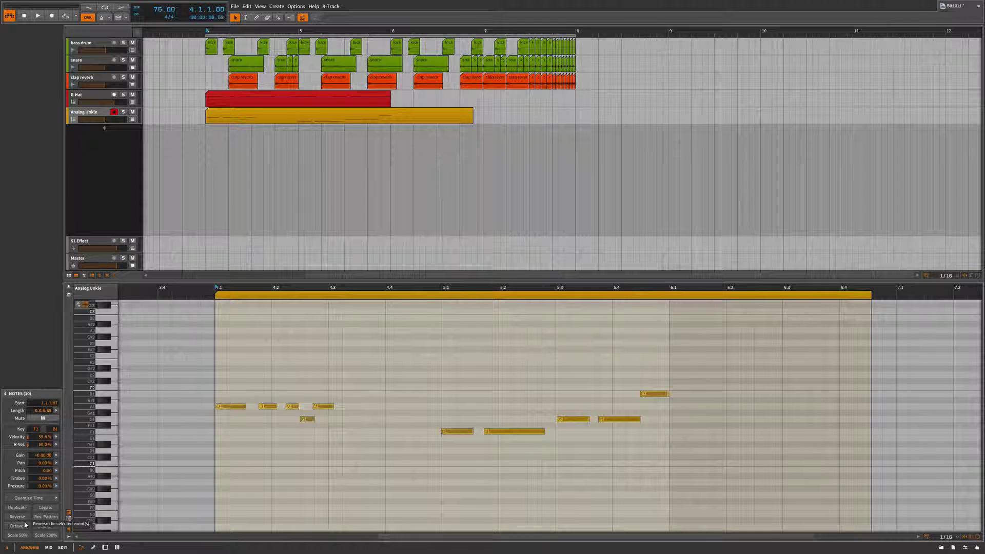
# Try shifting the bass notes an octave down and an octave up, returning them to their original pitch
pyautogui.click(17, 526)
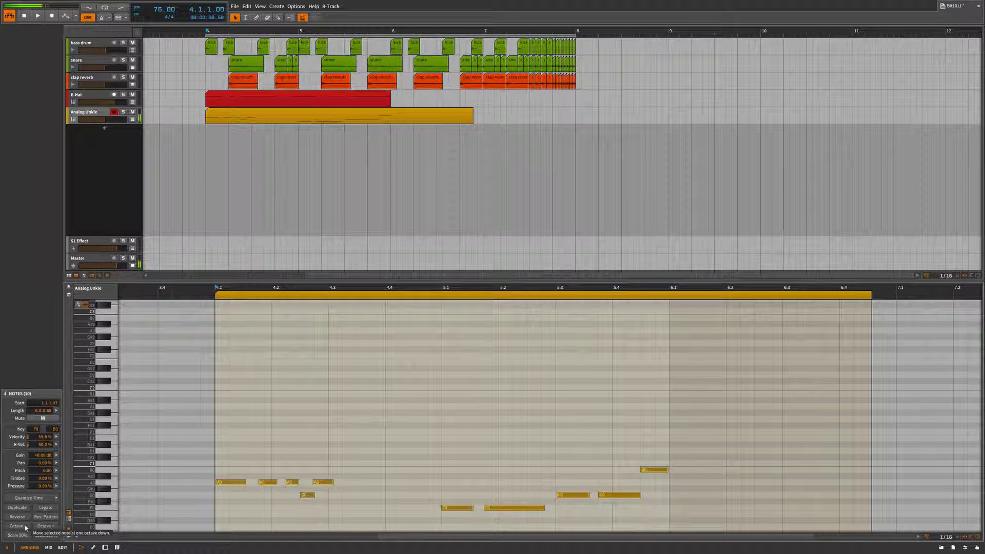
pyautogui.click(44, 526)
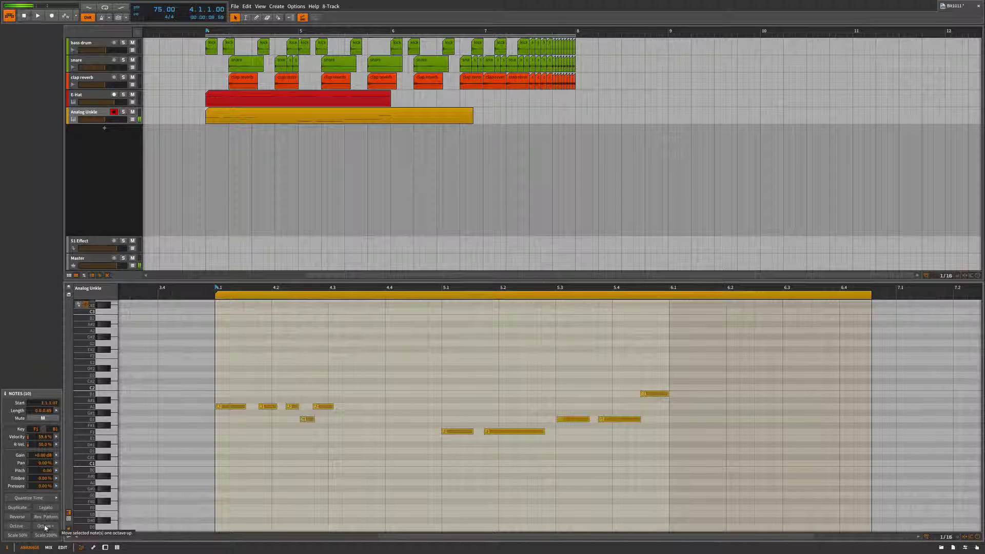
pyautogui.click(45, 526)
pyautogui.click(28, 527)
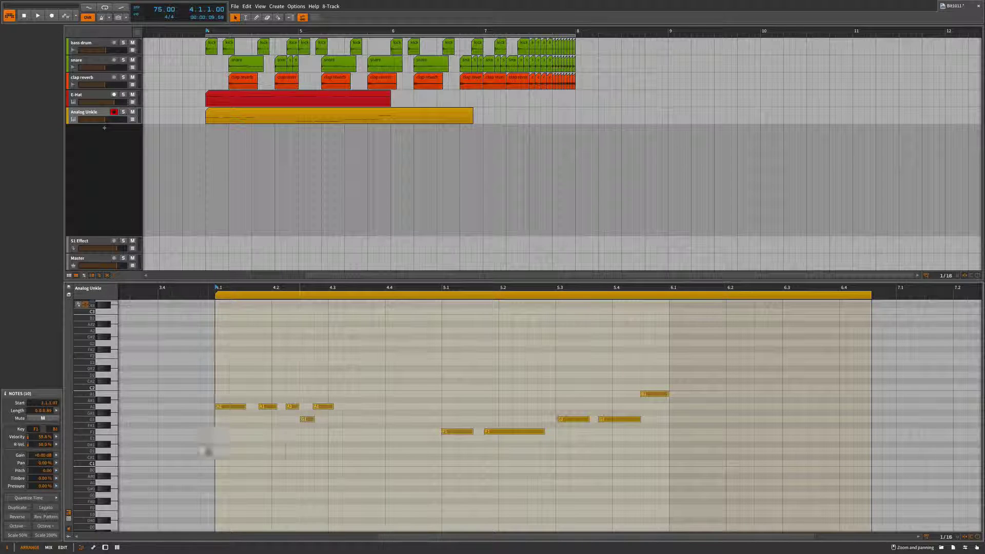
# Try Legato on the bass notes and undo it, and duplicate the notes and delete the copies
pyautogui.click(56, 510)
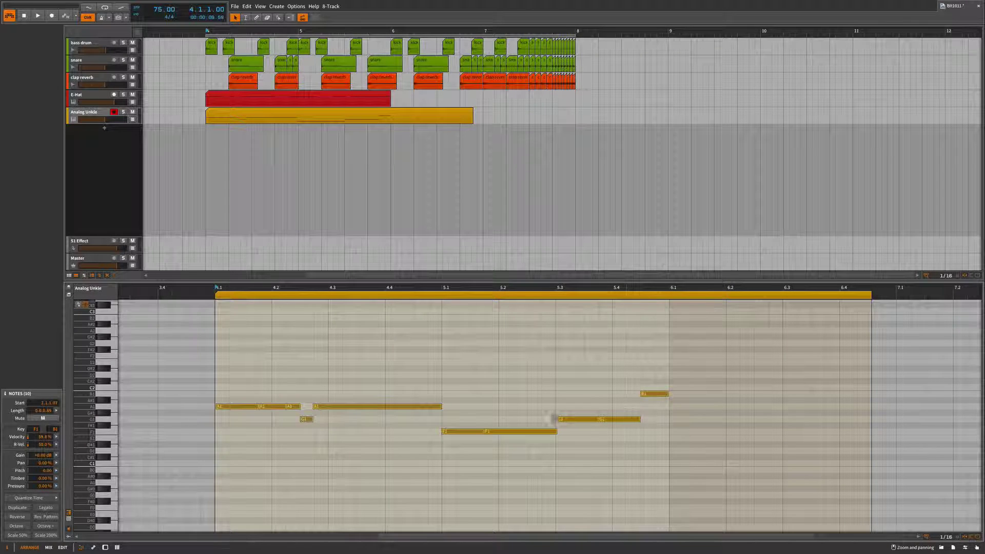
pyautogui.hotkey('ctrl', 'z')
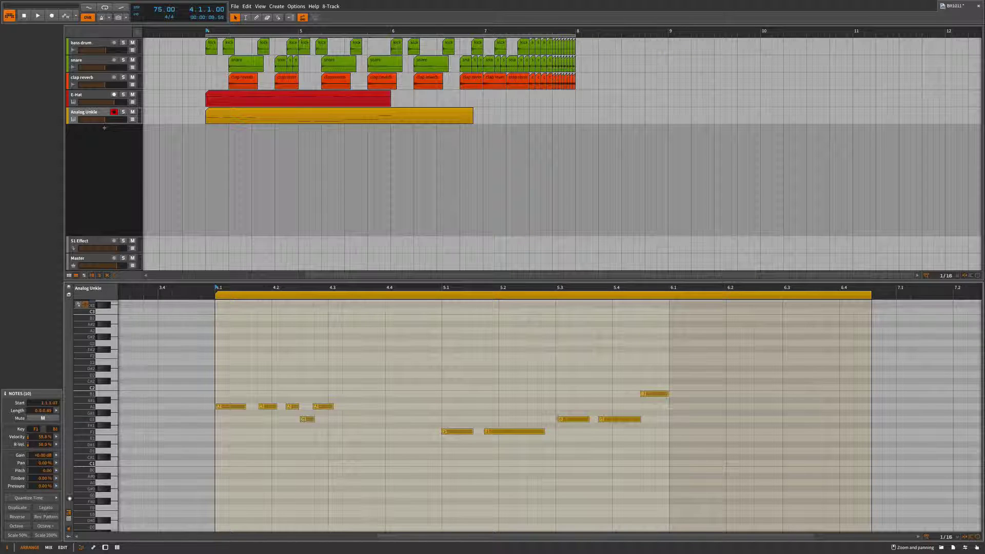
pyautogui.click(23, 509)
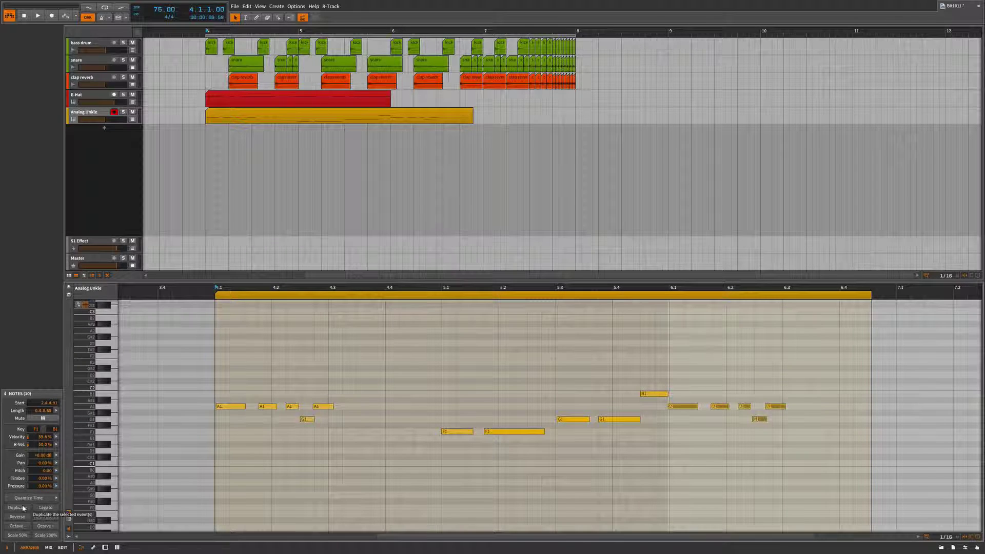
pyautogui.press('Delete')
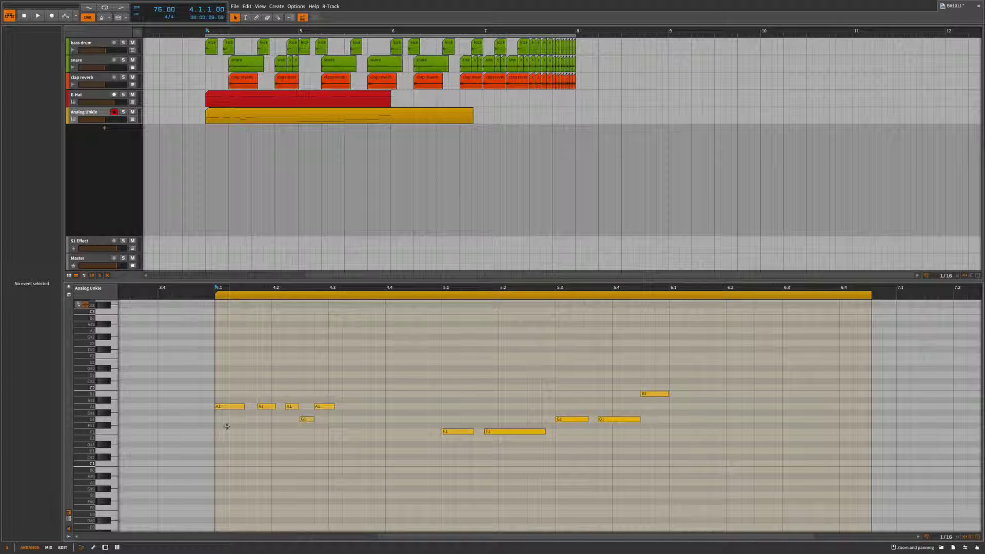
# Check the settings of the first three A1 notes in the bass clip one by one
pyautogui.click(233, 411)
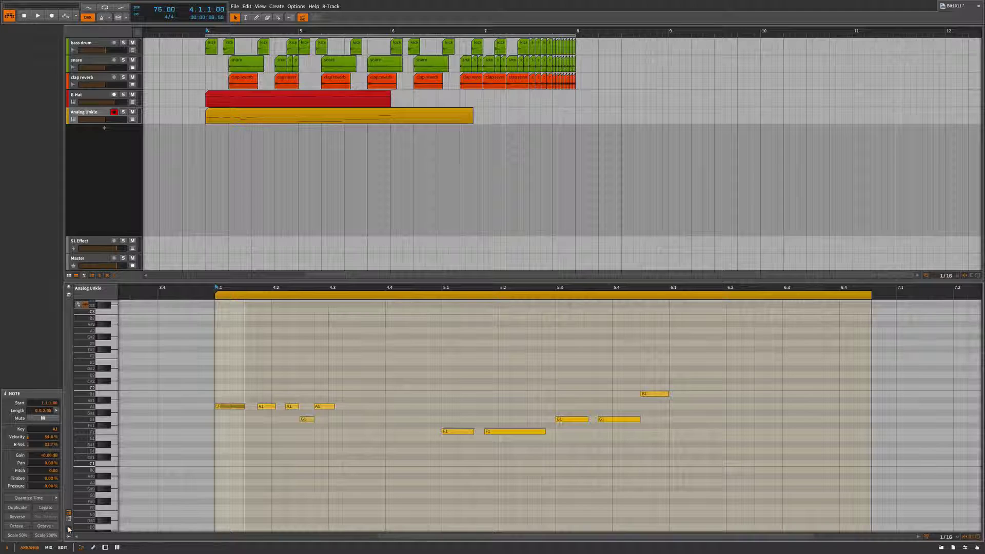
pyautogui.click(242, 430)
pyautogui.click(267, 407)
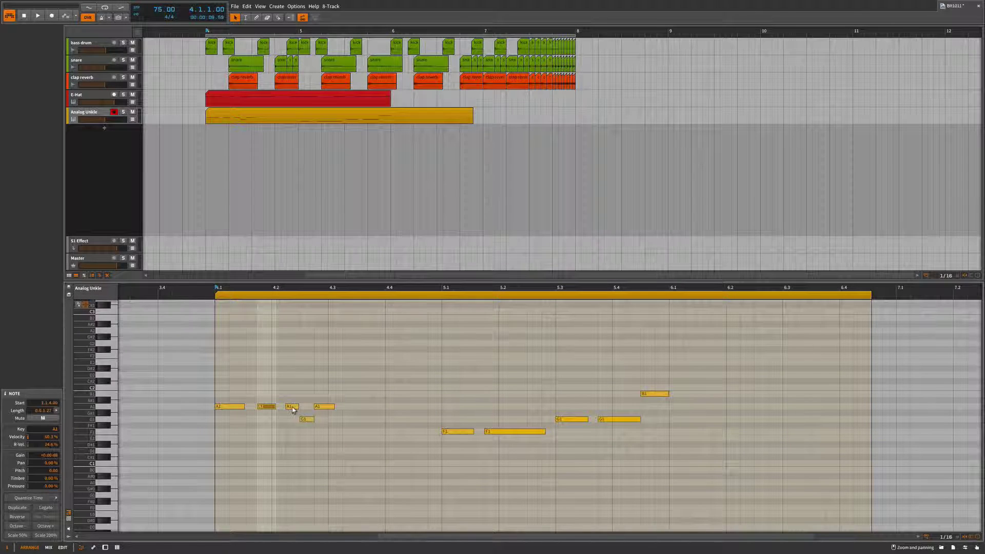
pyautogui.click(292, 407)
pyautogui.click(267, 407)
pyautogui.click(237, 408)
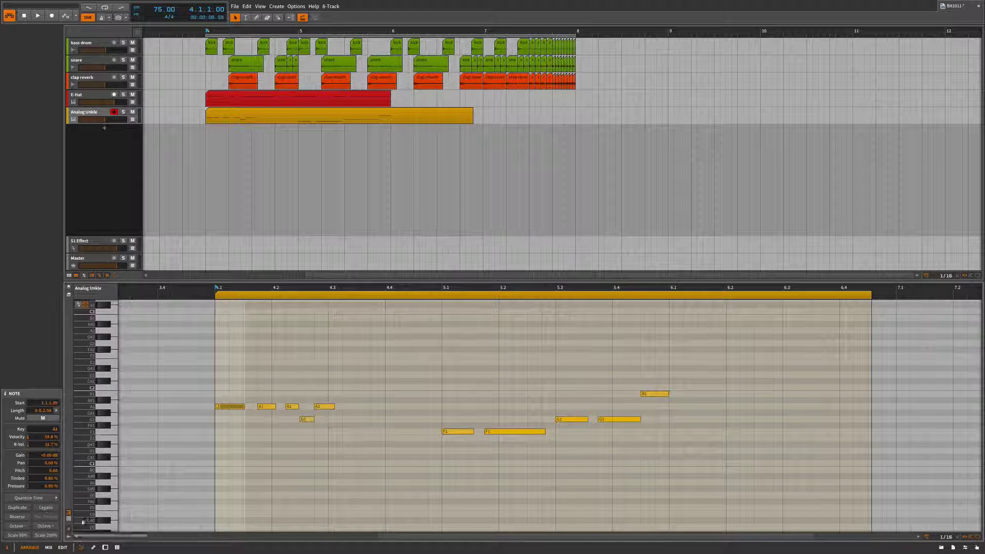
# Quantize all bass notes to the 1/16 grid with start and end amounts at 100%, and play back the arrangement
pyautogui.hotkey('ctrl', 'a')
pyautogui.click(405, 455)
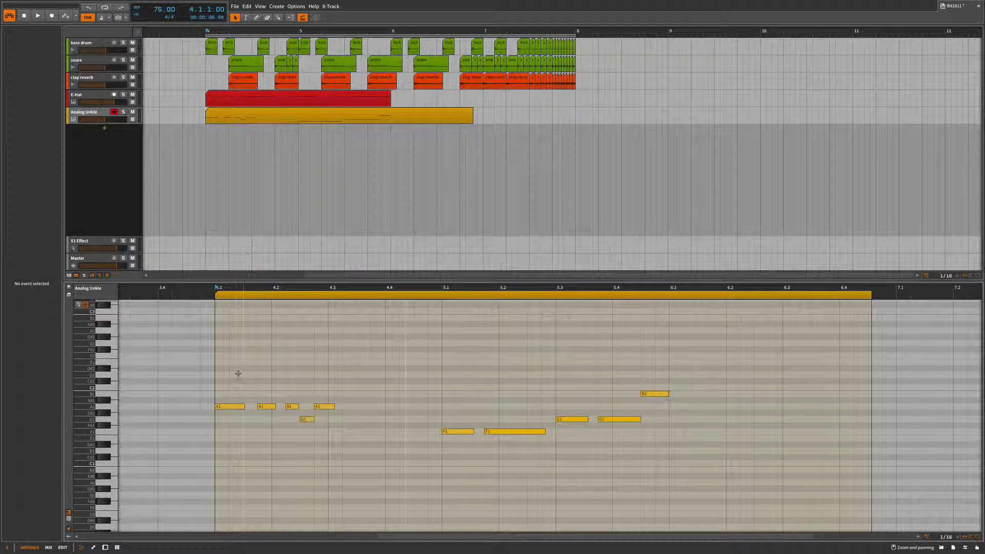
pyautogui.moveTo(237, 374); pyautogui.dragTo(690, 506)
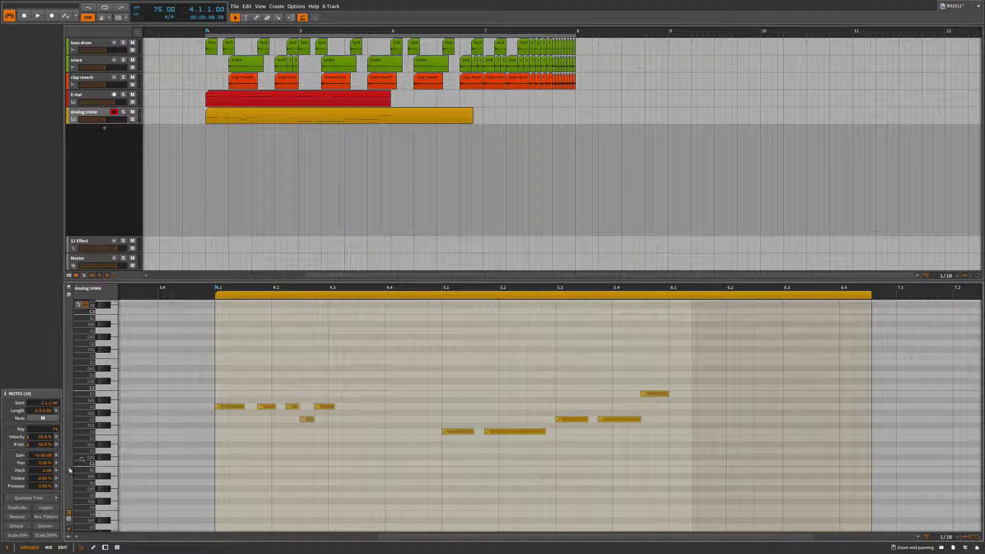
pyautogui.click(56, 498)
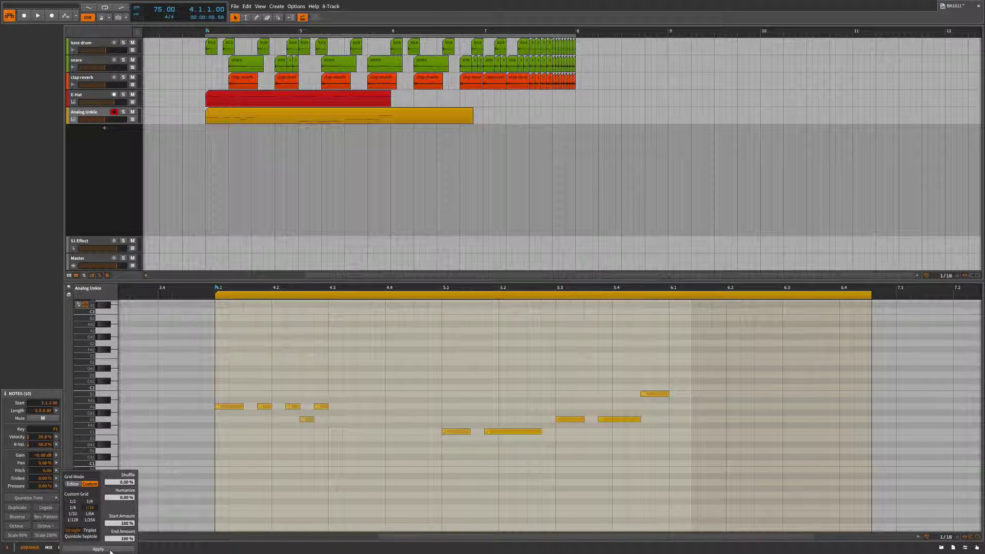
pyautogui.click(110, 550)
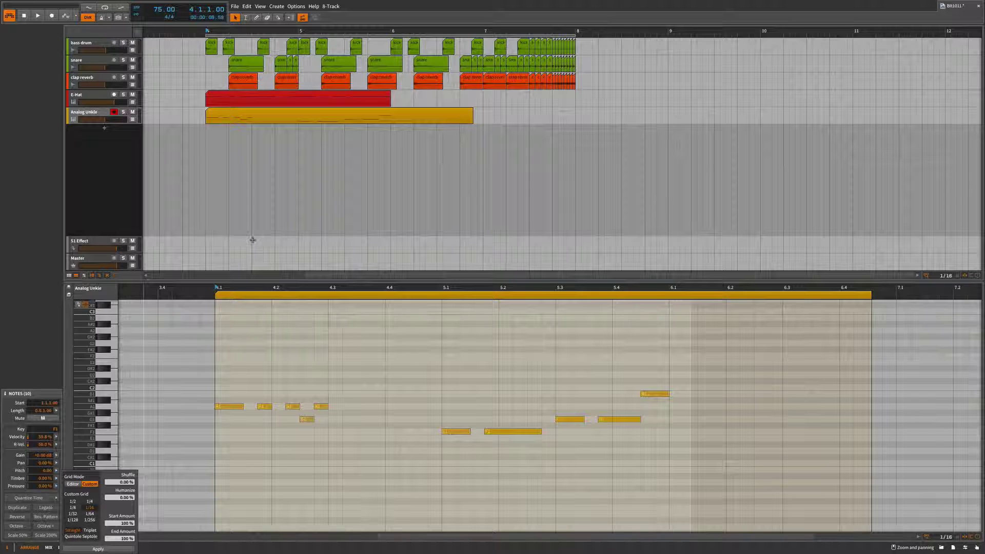
pyautogui.press('space')
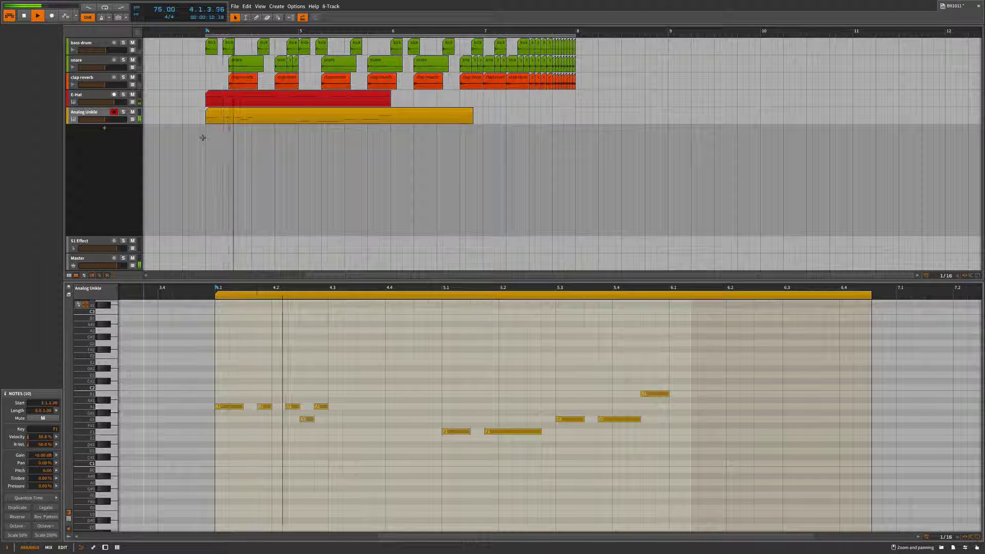